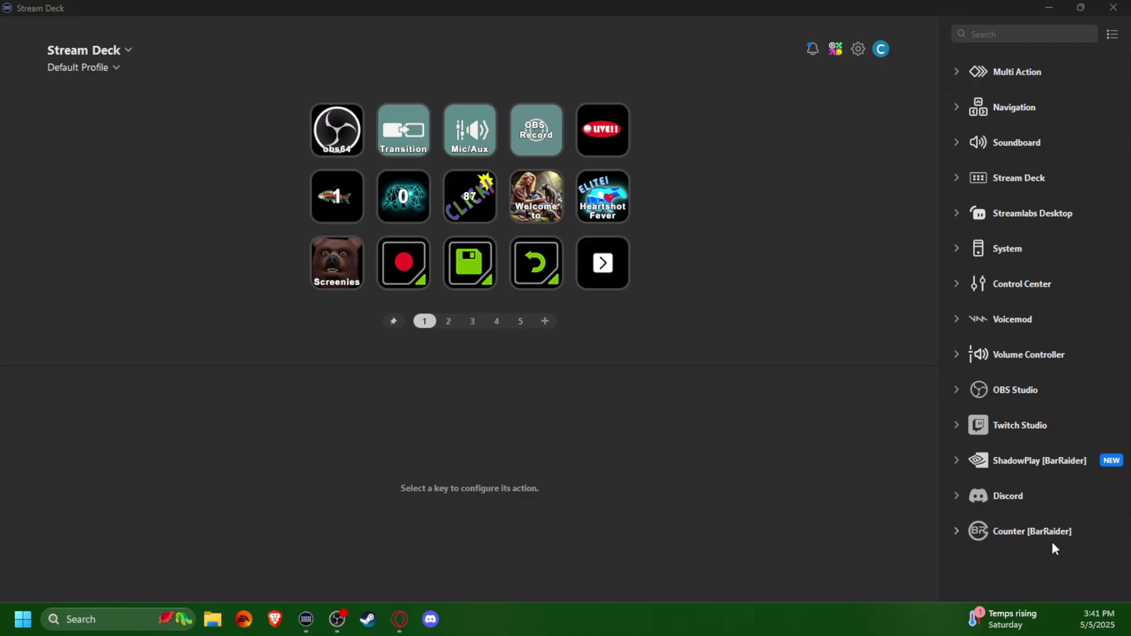
Search the Elgato Marketplace for "counter" and open BarRaider's Stream Counter plugin page.
left_click(961, 532)
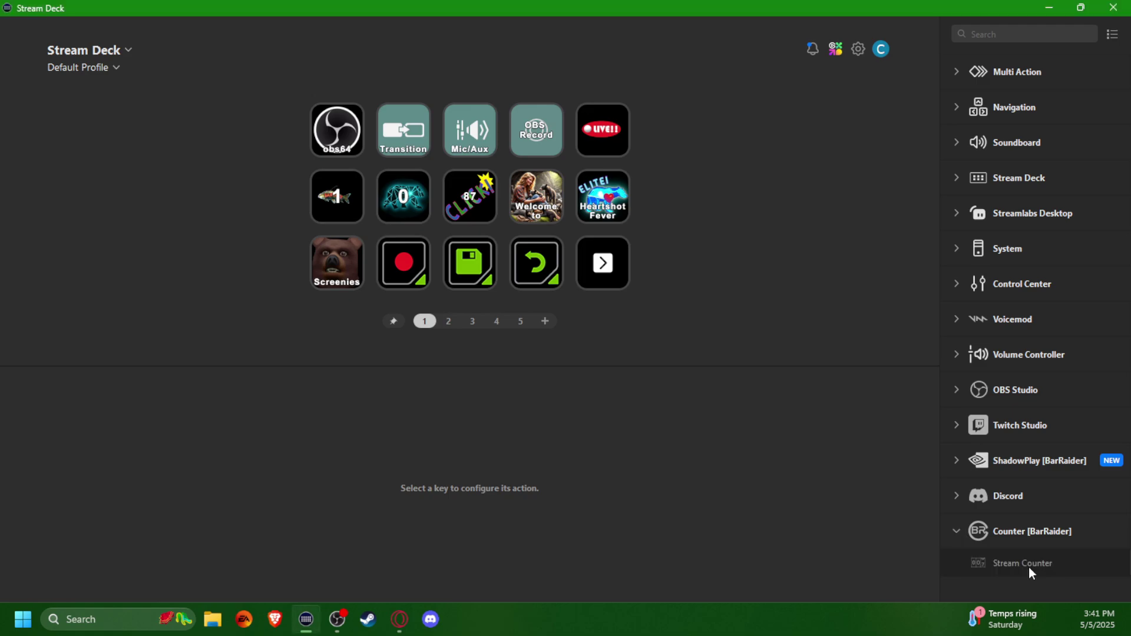
left_click(834, 49)
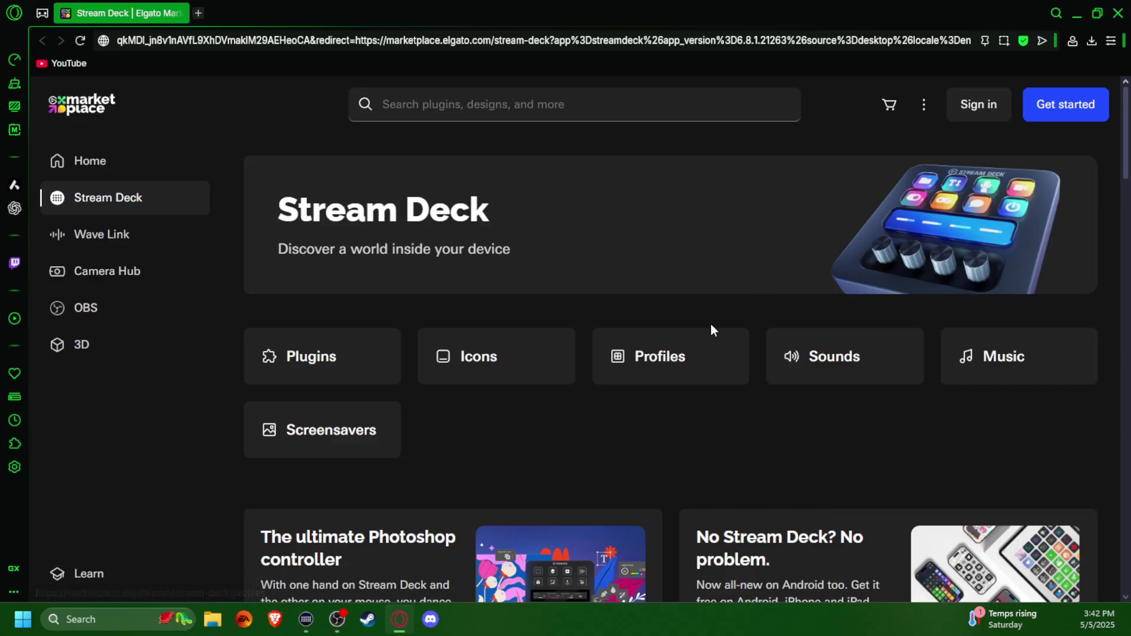
left_click(548, 109)
type("counter")
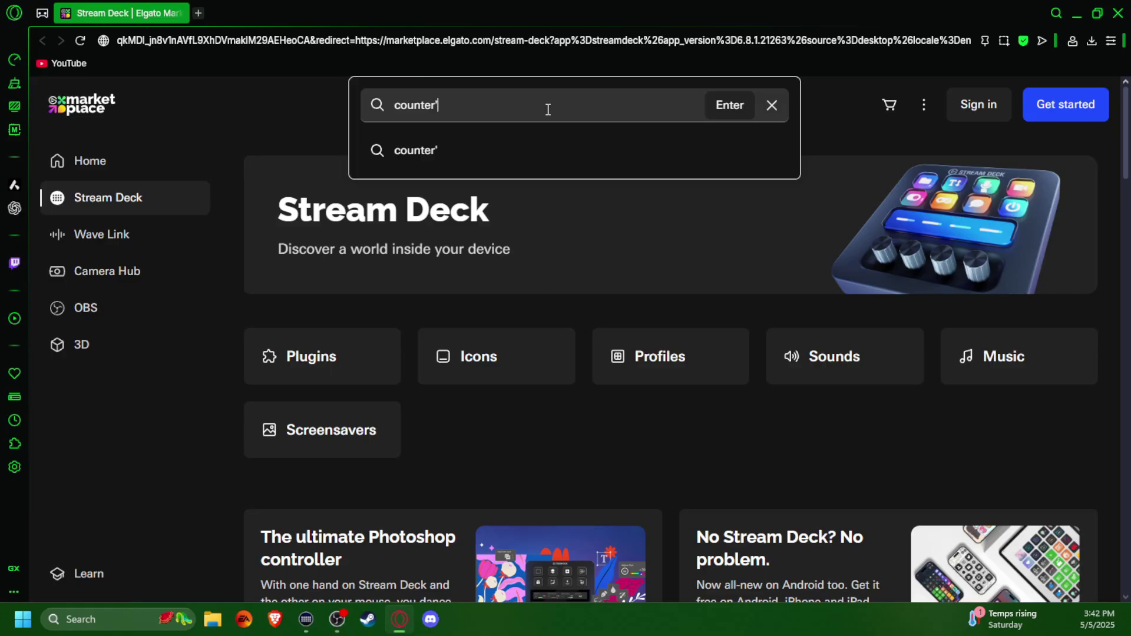
key("Return")
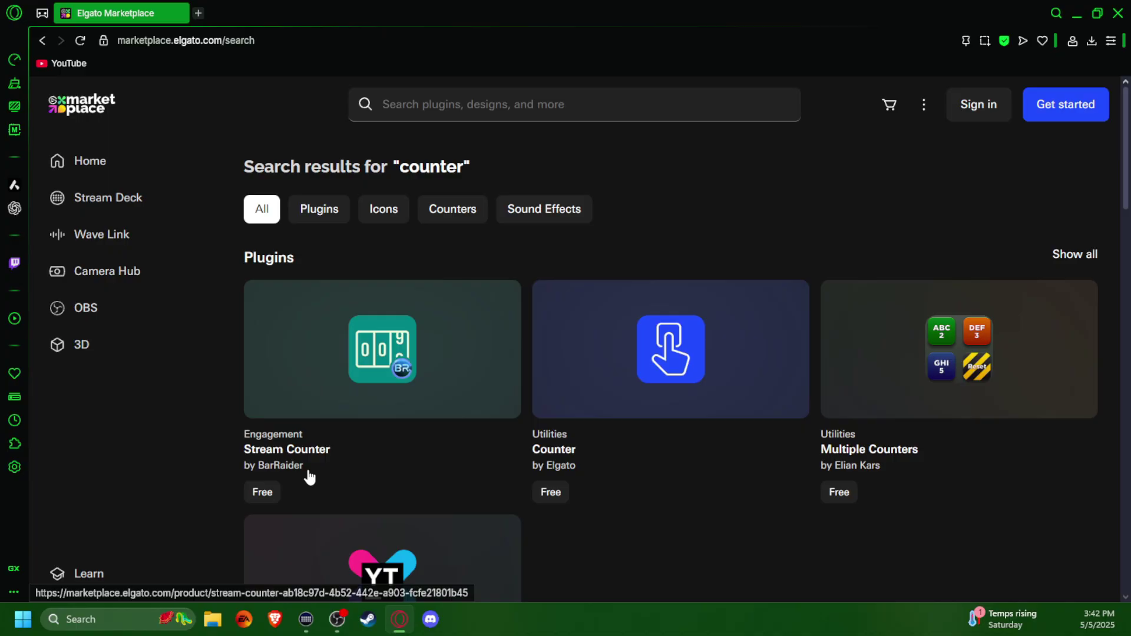
left_click(342, 383)
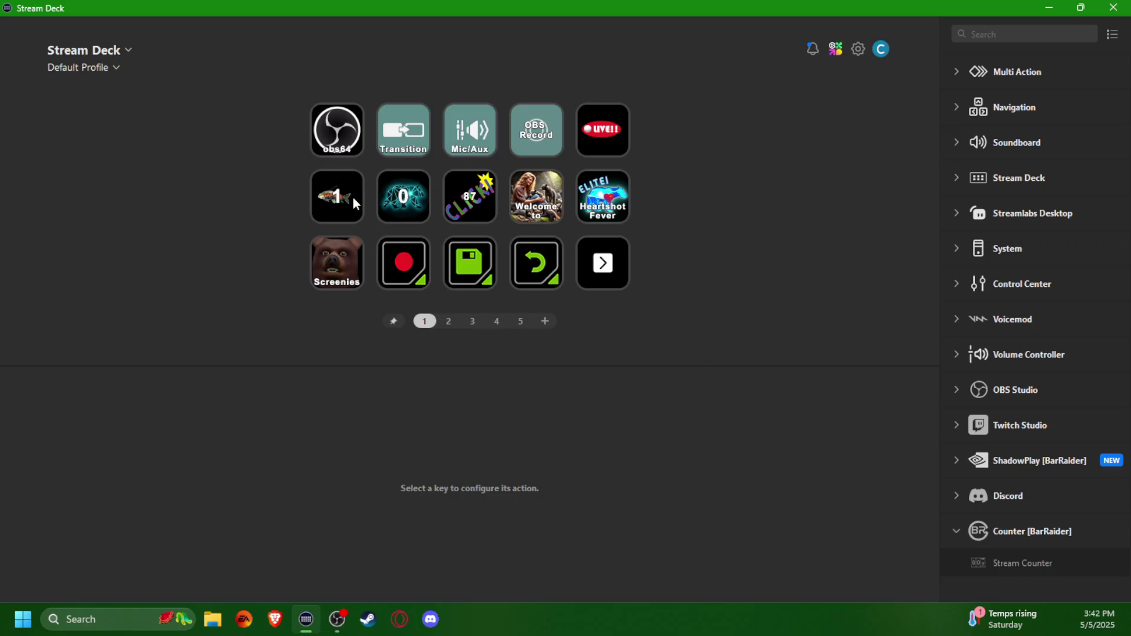
Place a BarRaider Stream Counter action on the third key of the second row on page 5 of the Stream Deck profile.
left_click(520, 321)
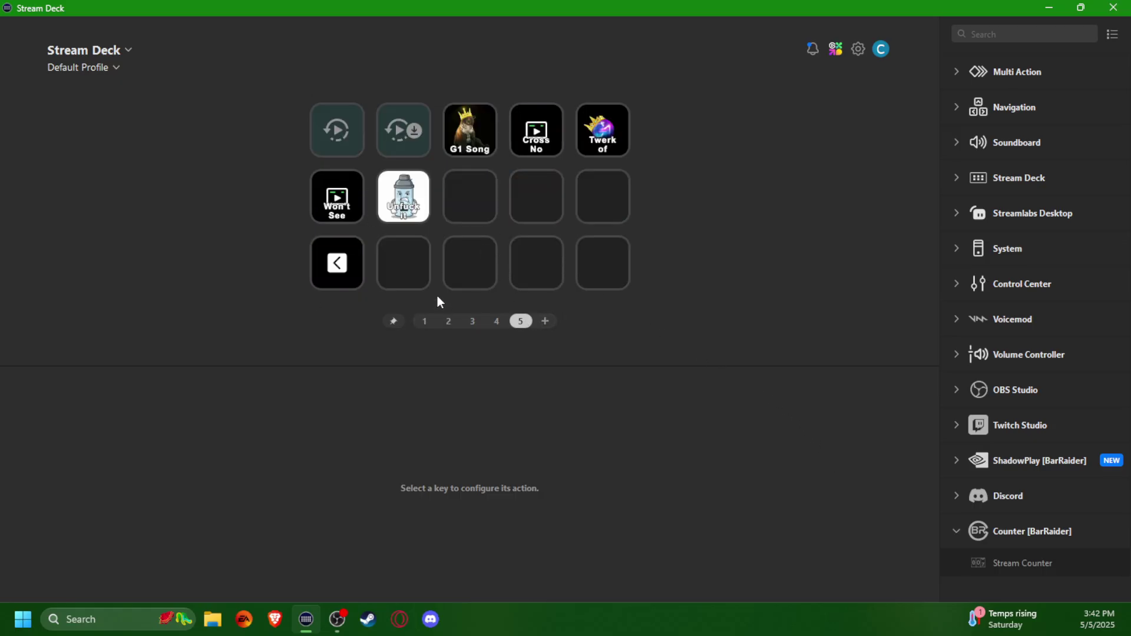
left_click(1061, 531)
left_click(959, 532)
left_click_drag(1033, 567, 479, 197)
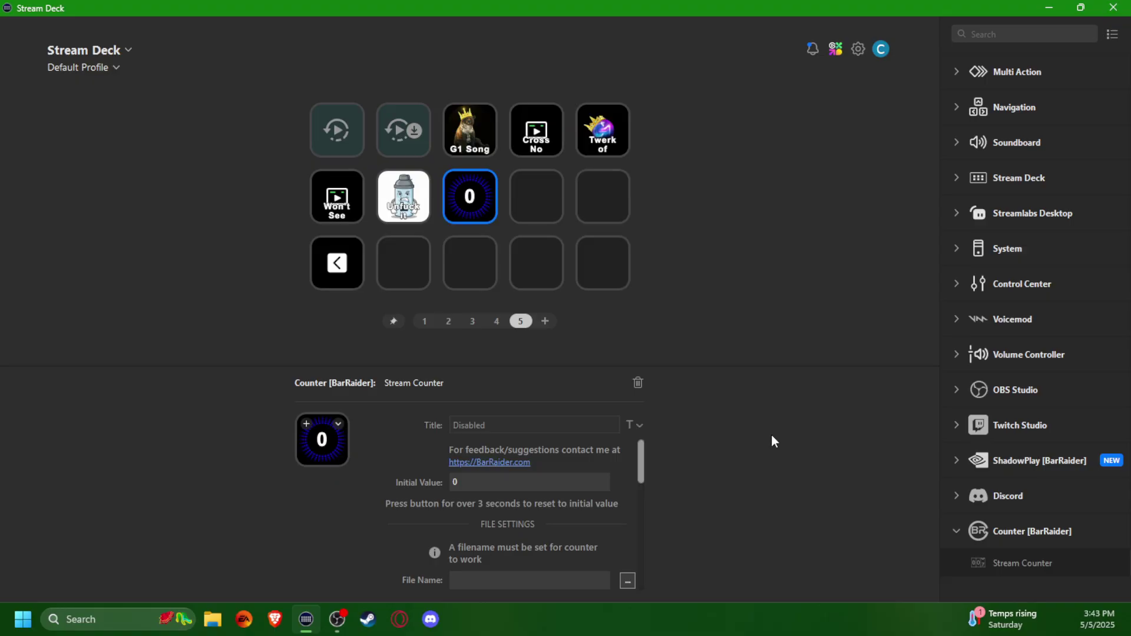
Set the new counter's initial value to 2.
scroll(639, 478, "down", 1)
scroll(639, 466, "up", 1)
scroll(637, 471, "down", 3)
scroll(646, 491, "up", 1)
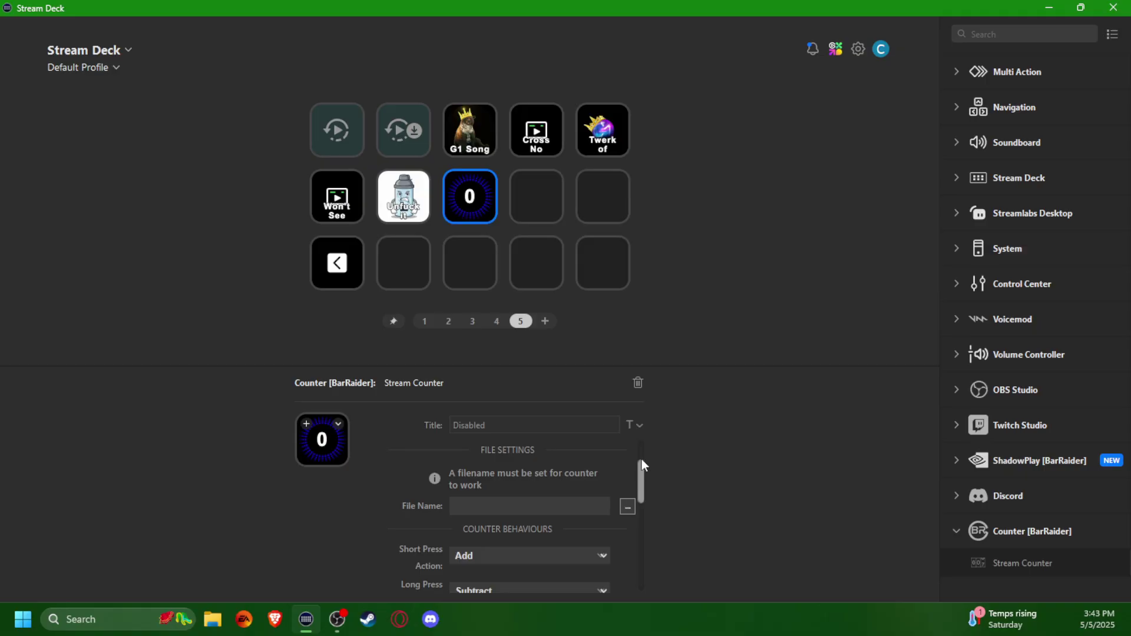
left_click_drag(646, 449, 642, 451)
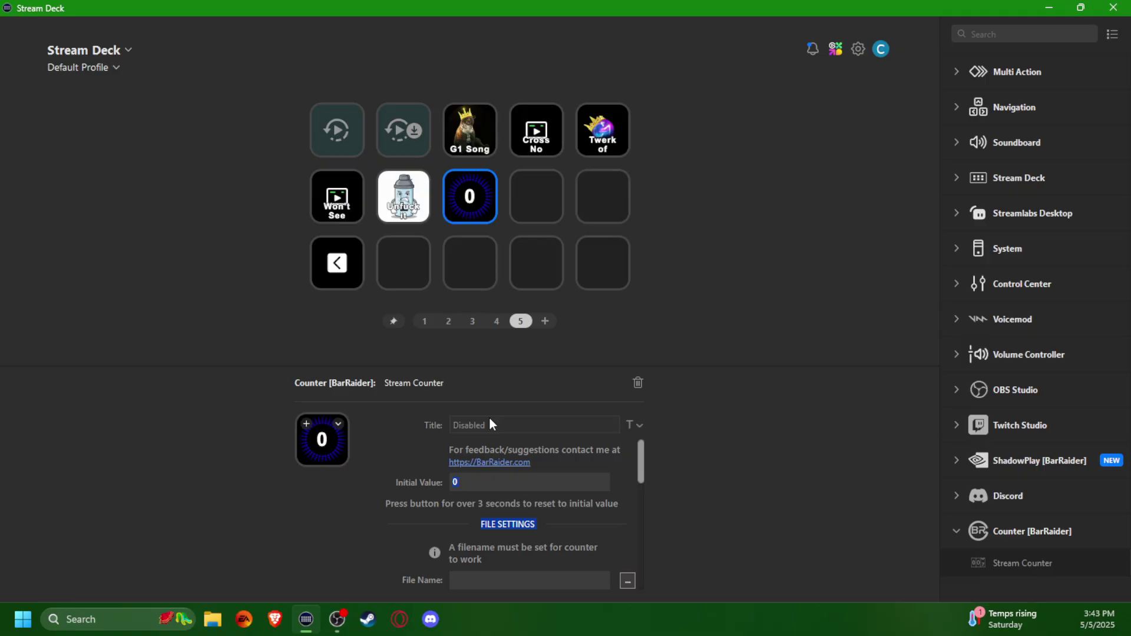
left_click(639, 427)
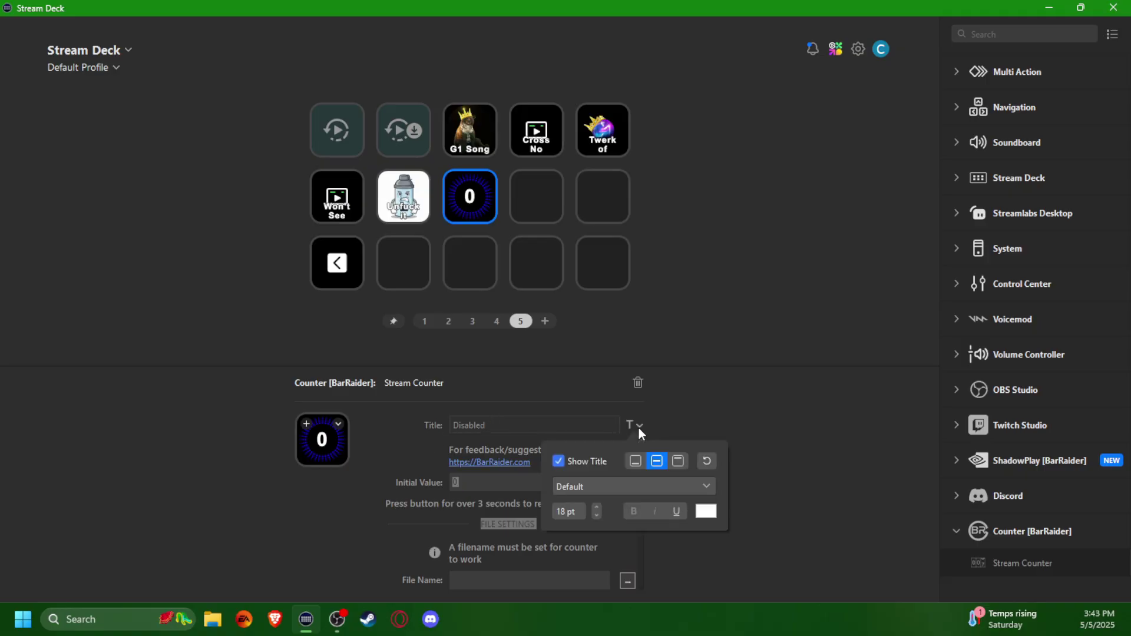
left_click(470, 483)
left_click_drag(479, 481, 426, 480)
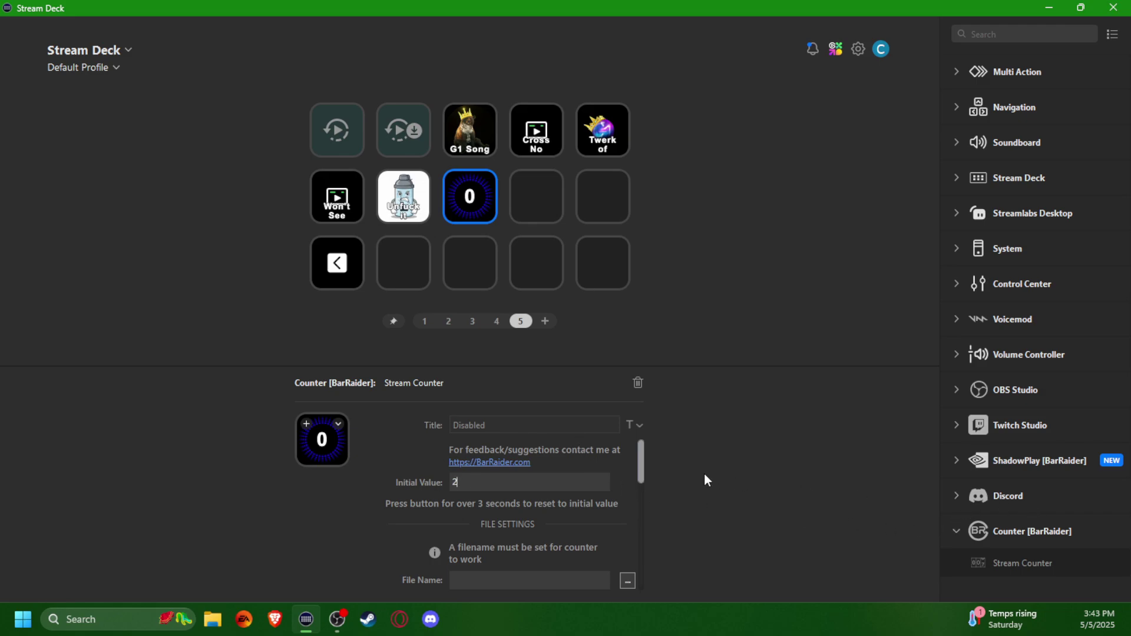
Set the counter's file to a new text file named Blah, saved on the Desktop.
left_click_drag(642, 467, 643, 484)
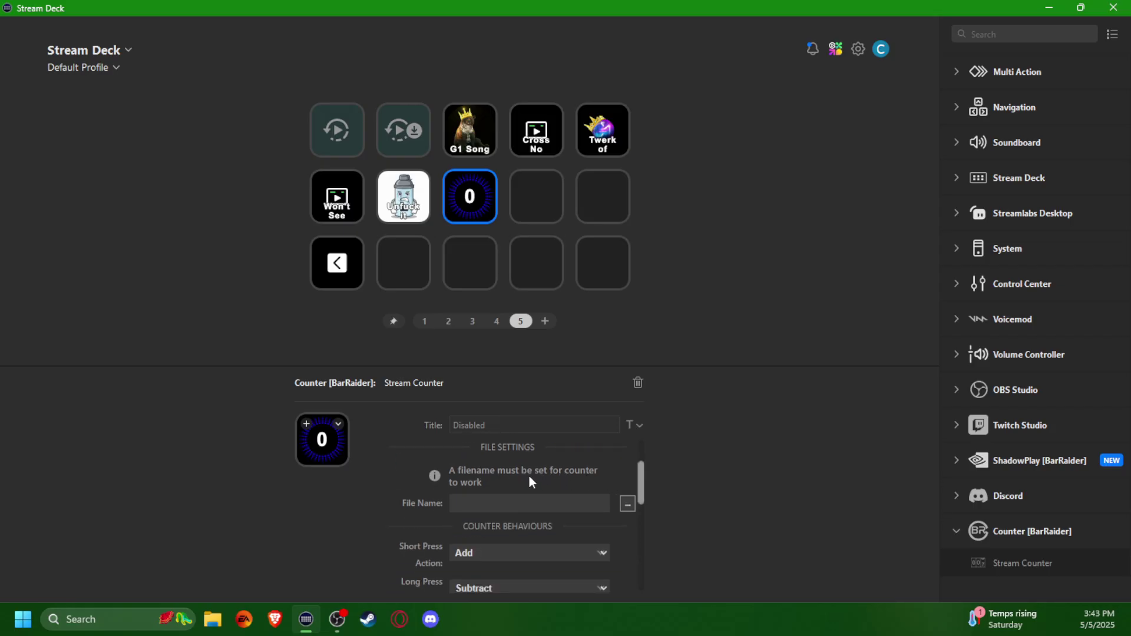
left_click(627, 504)
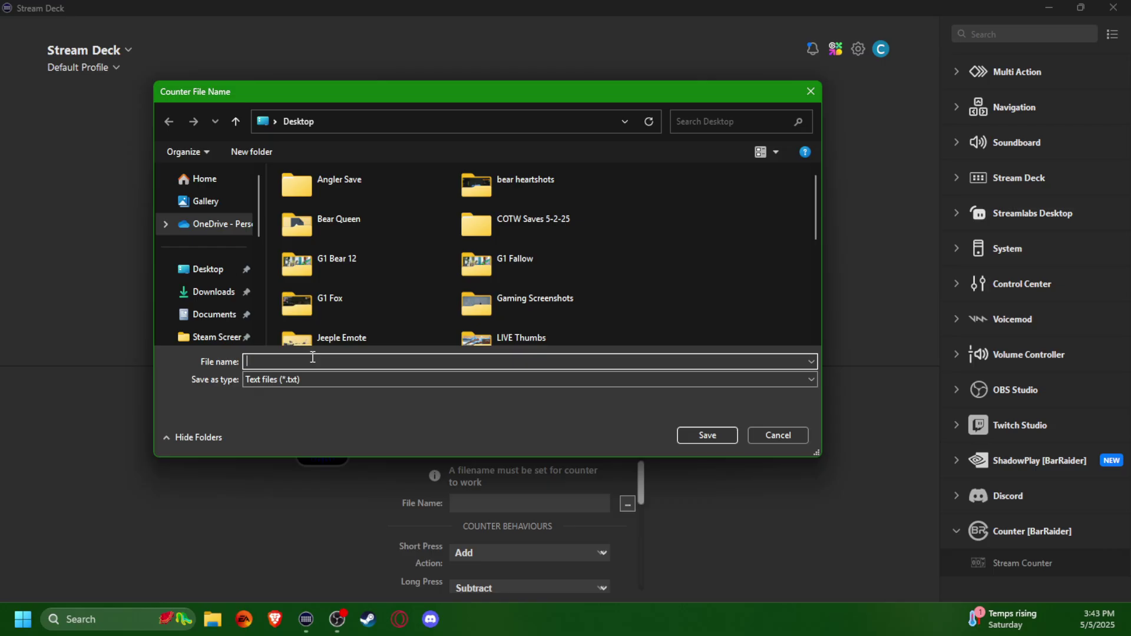
type("Blah")
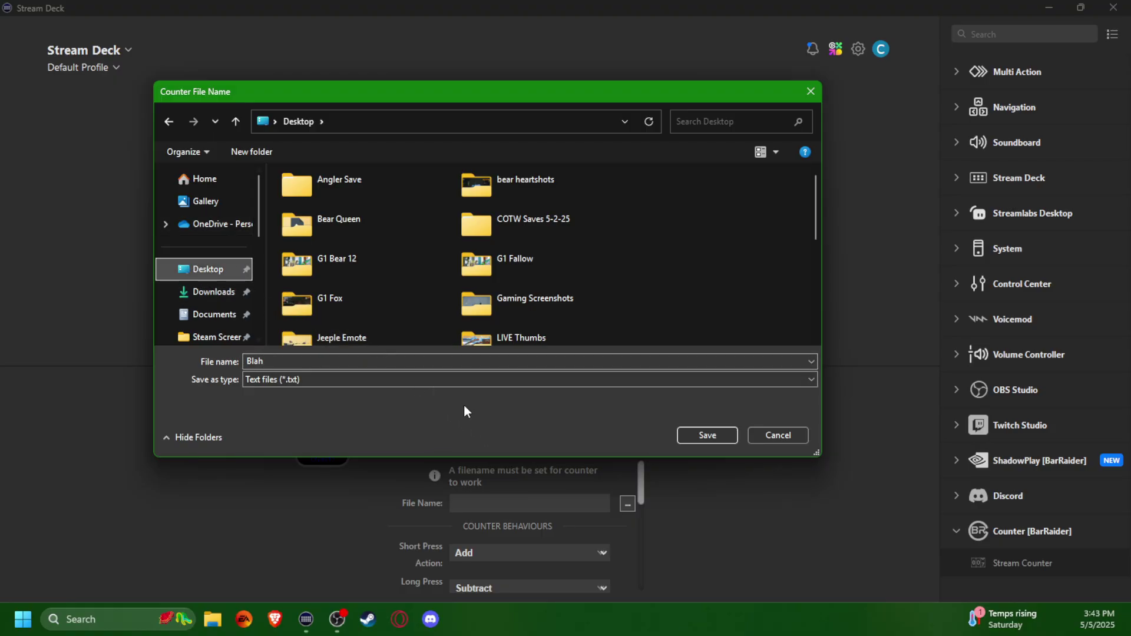
scroll(574, 333, "down", 5)
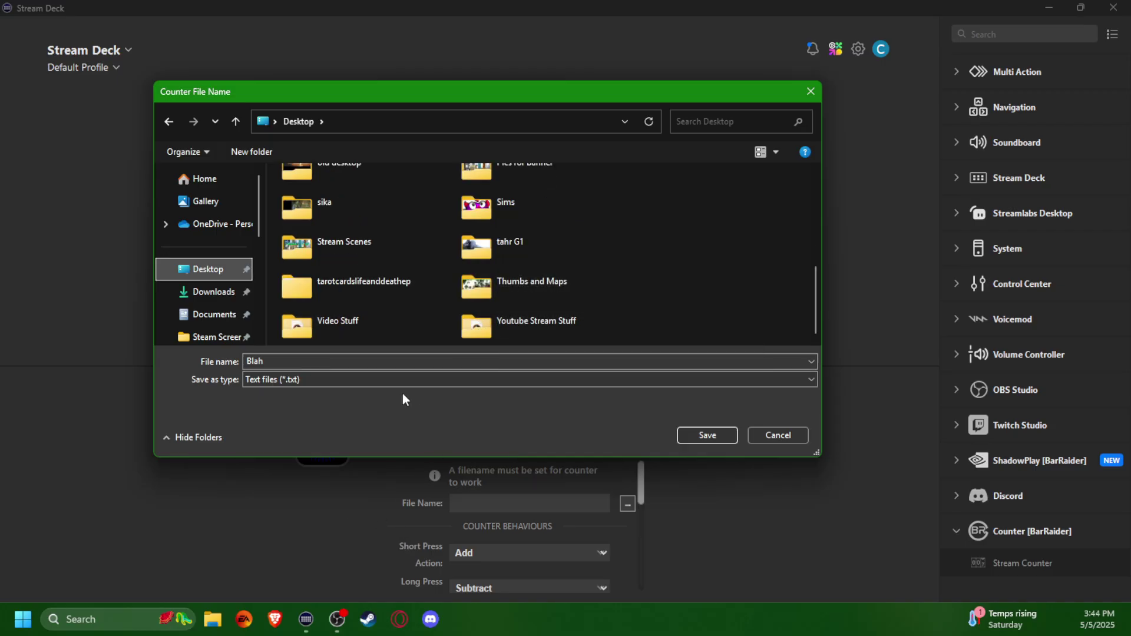
scroll(391, 292, "up", 10)
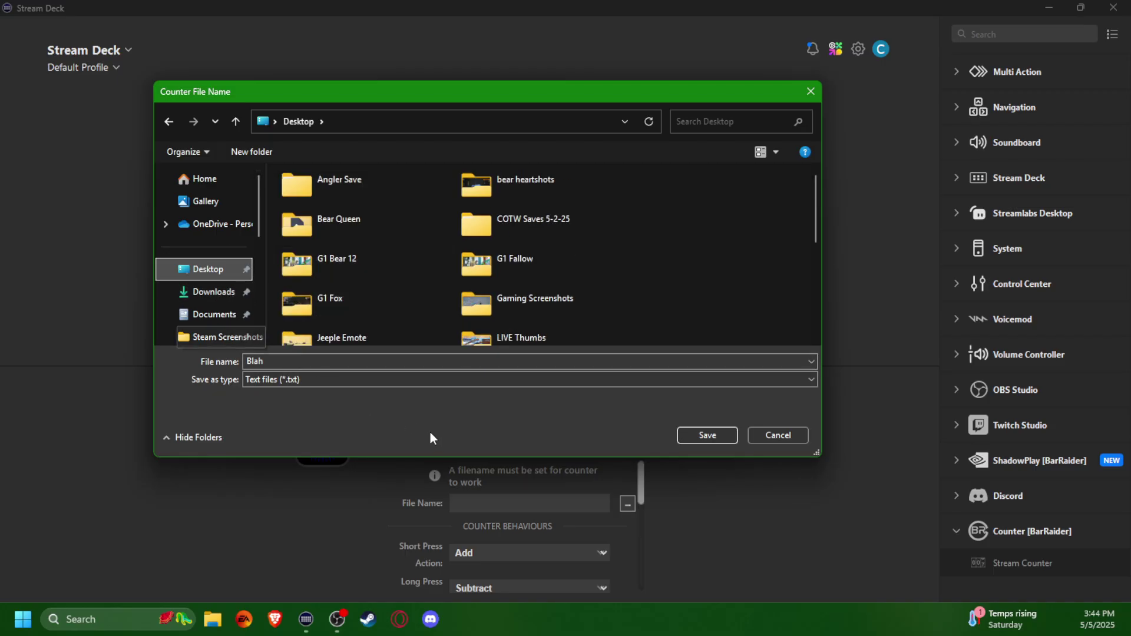
left_click(694, 434)
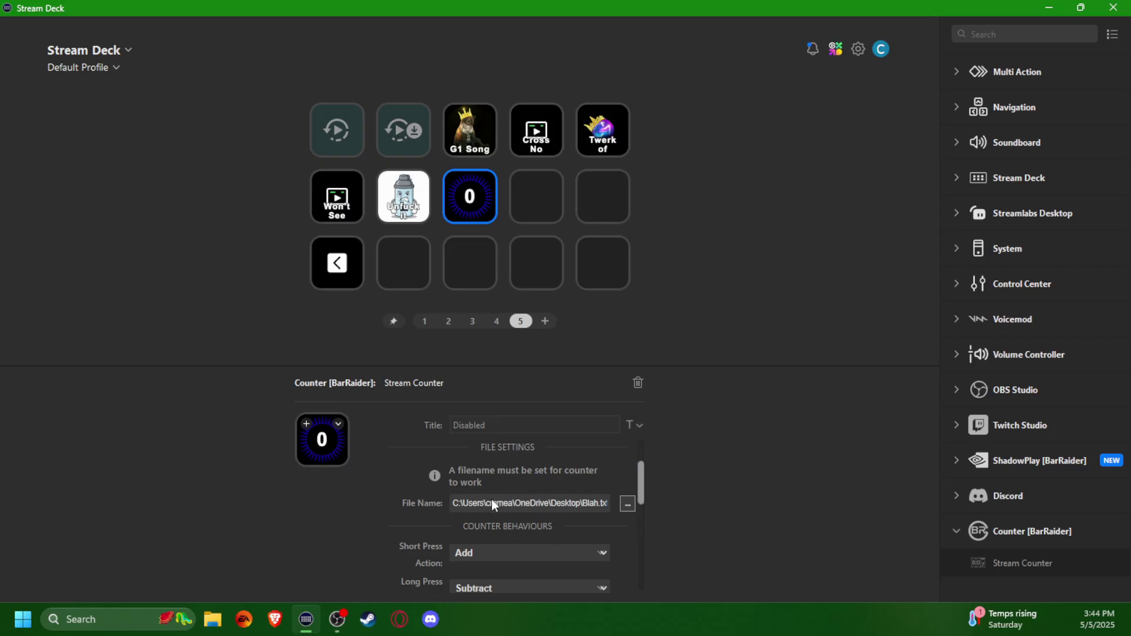
Look for the Blah text file on the desktop and return to the maximized Stream Deck window.
key("super+d")
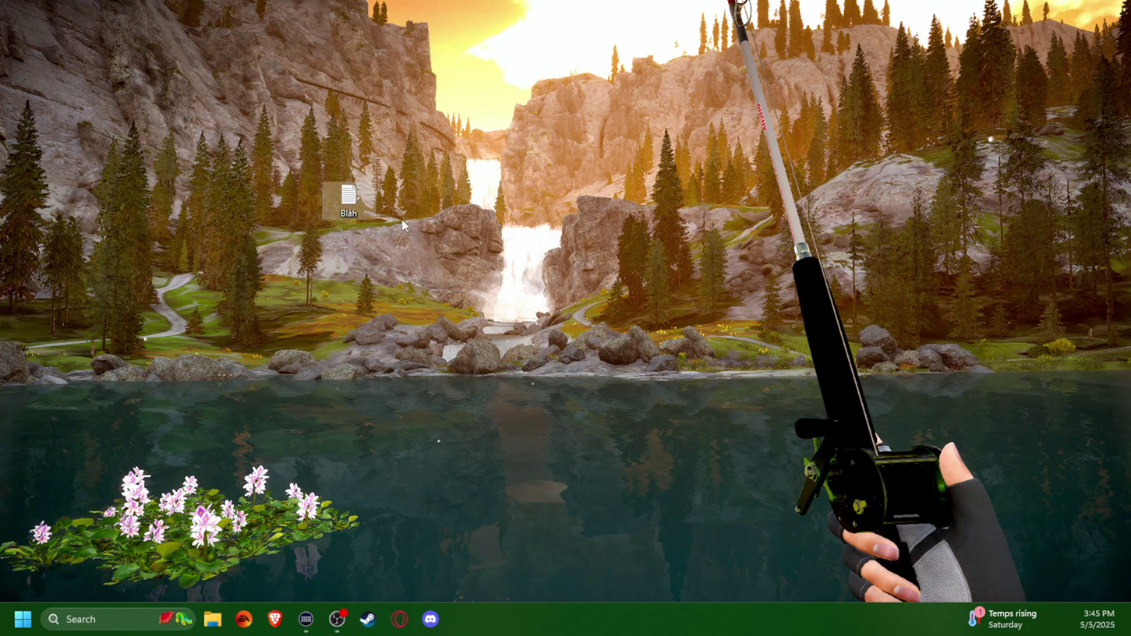
key("Delete")
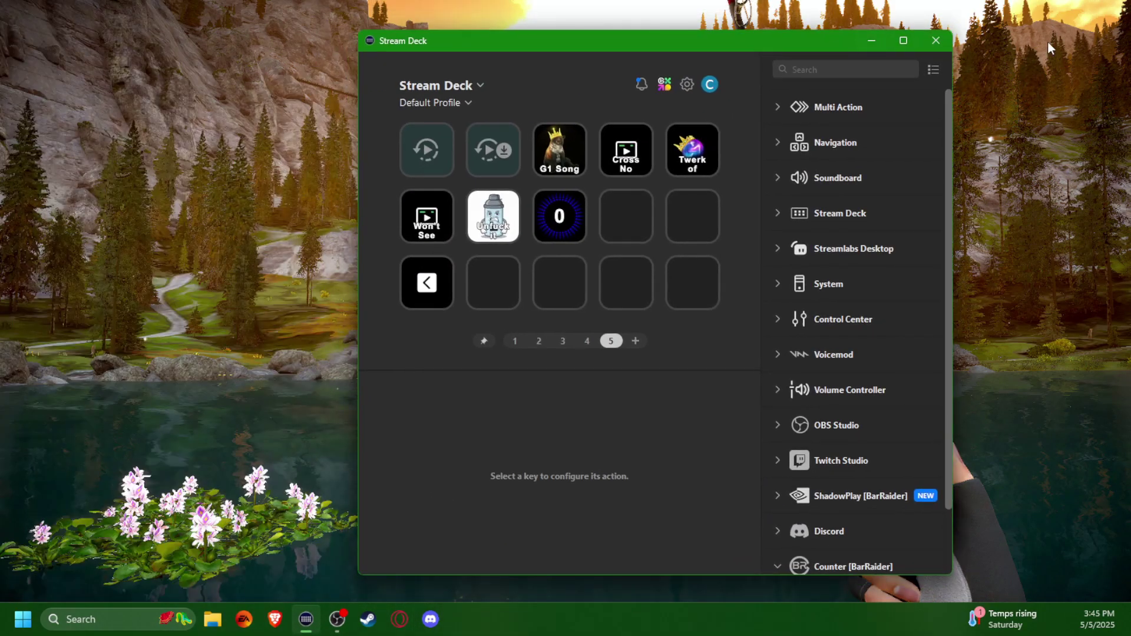
left_click(901, 39)
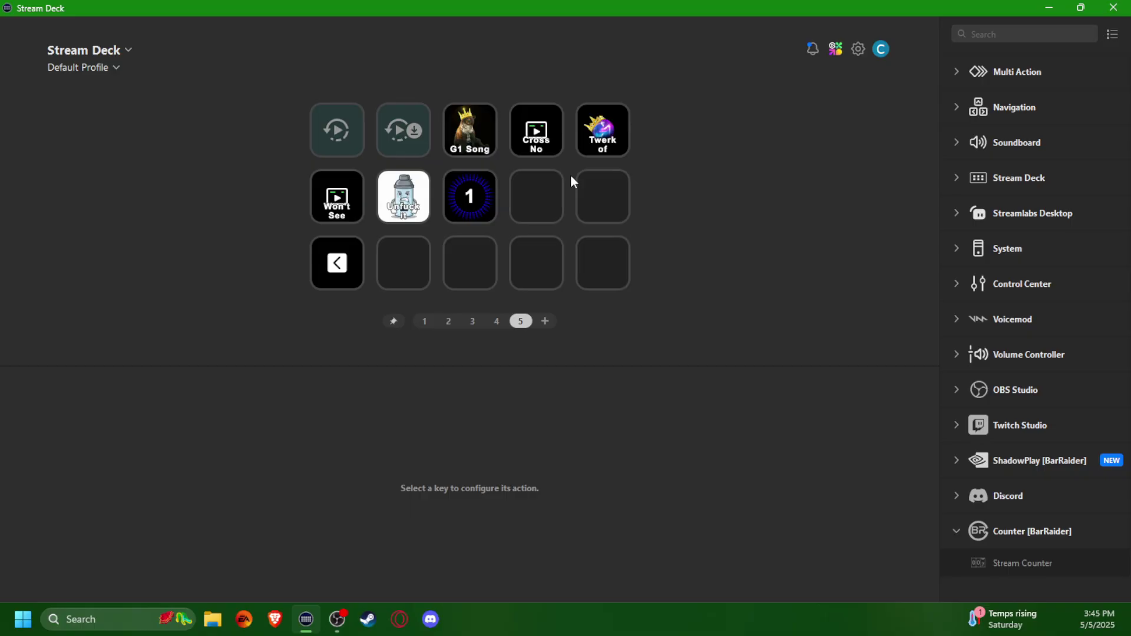
Compare the number in Blah.txt with the counter key's value in Stream Deck and close the text file.
key("alt+Tab")
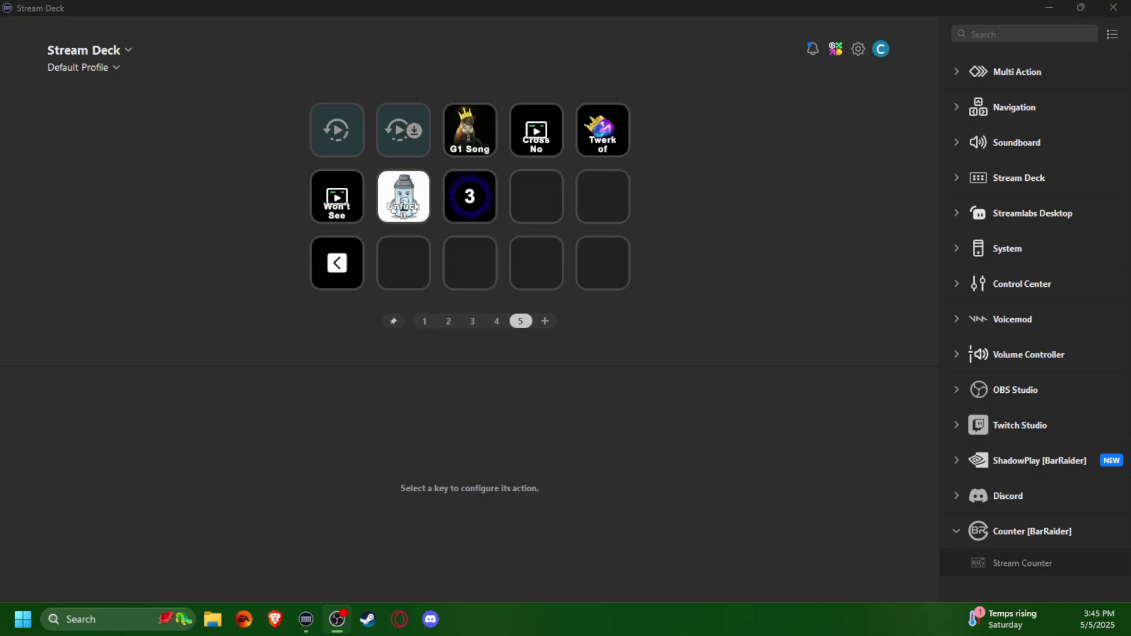
key("alt+Tab")
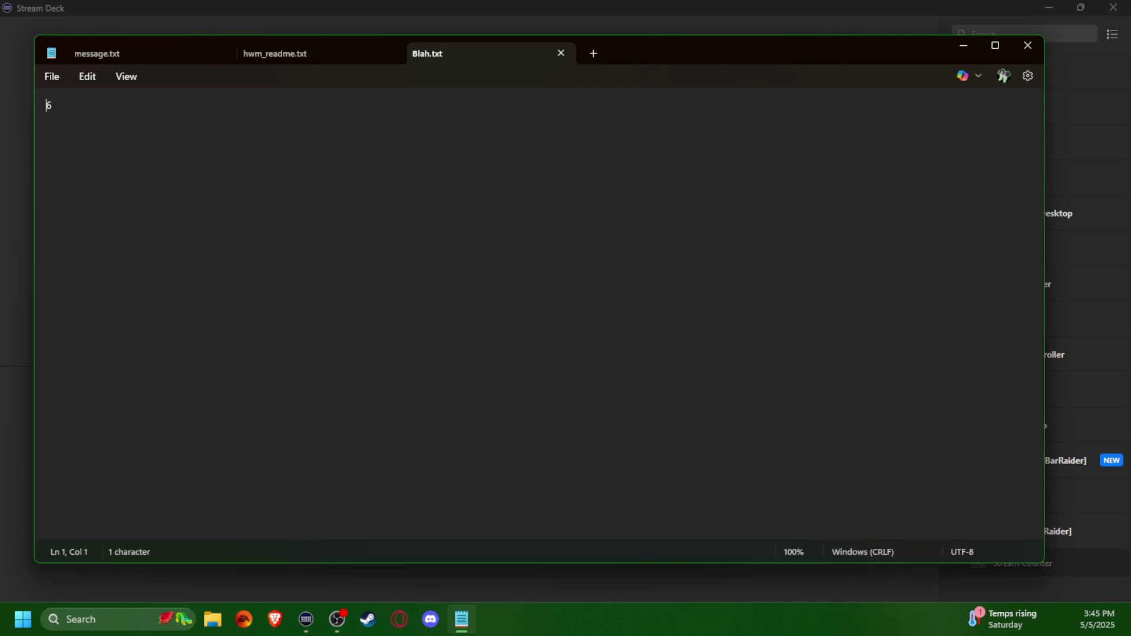
left_click_drag(685, 53, 707, 63)
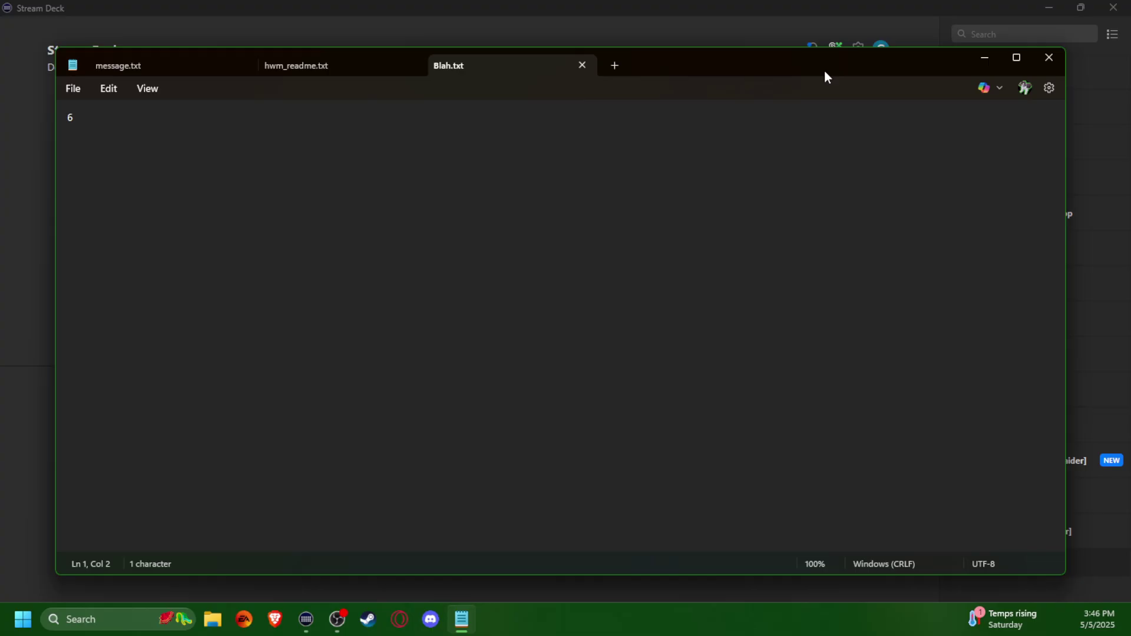
left_click(975, 61)
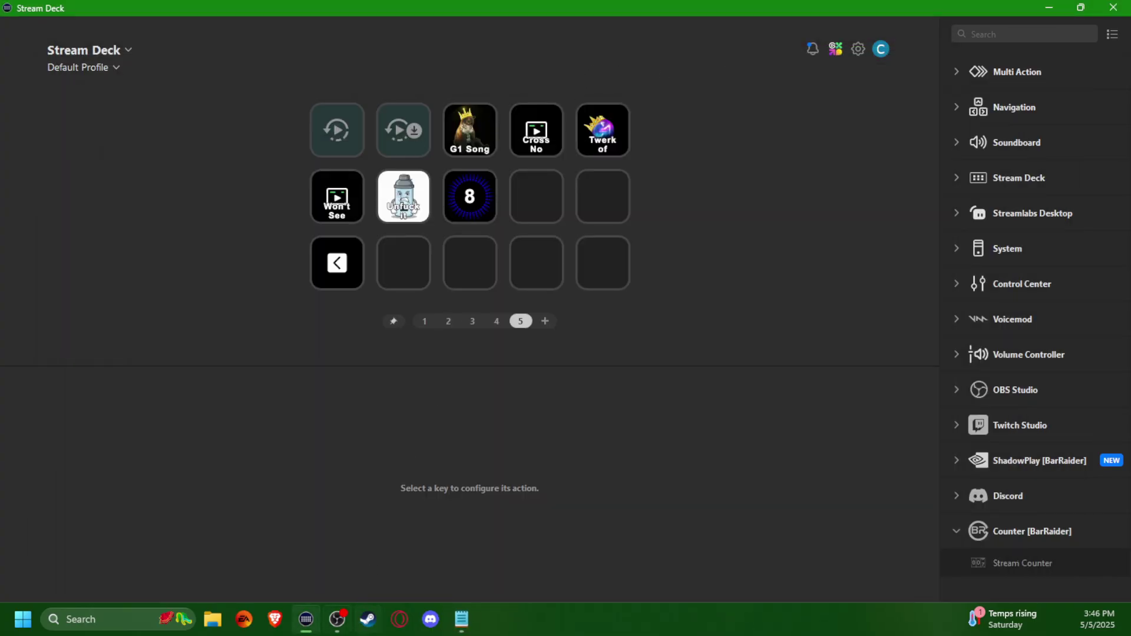
left_click(471, 632)
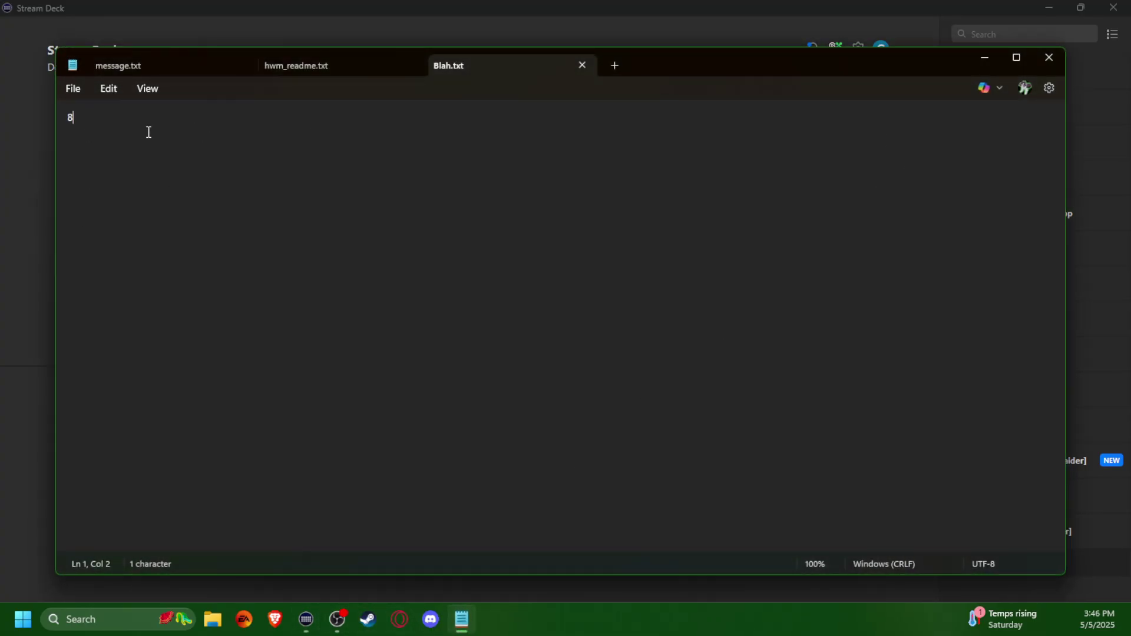
left_click(1054, 59)
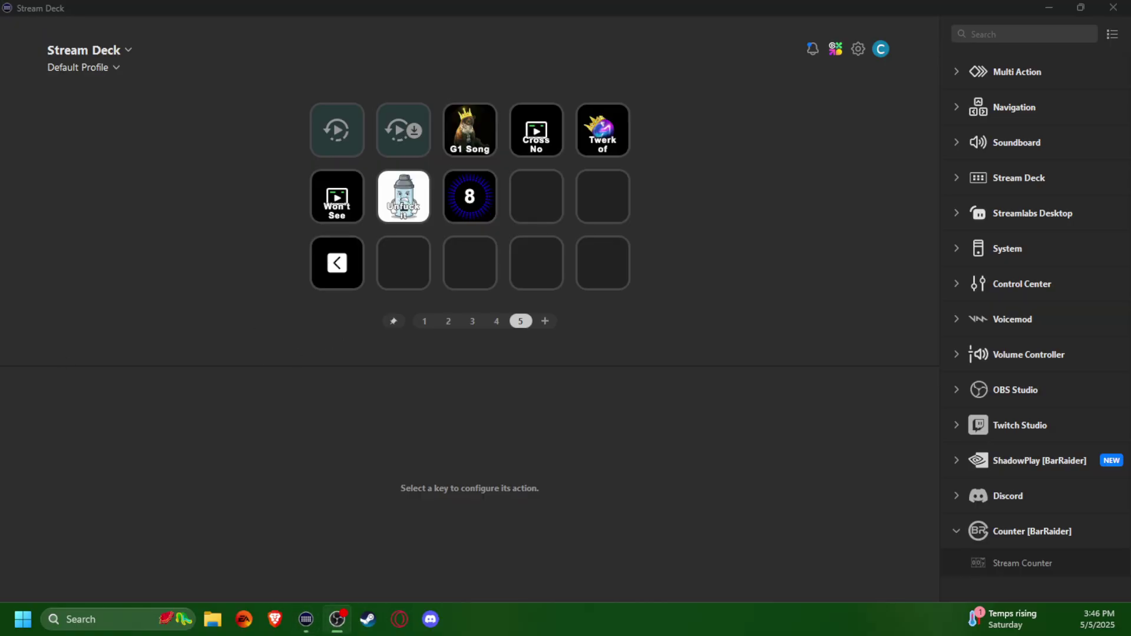
left_click(470, 197)
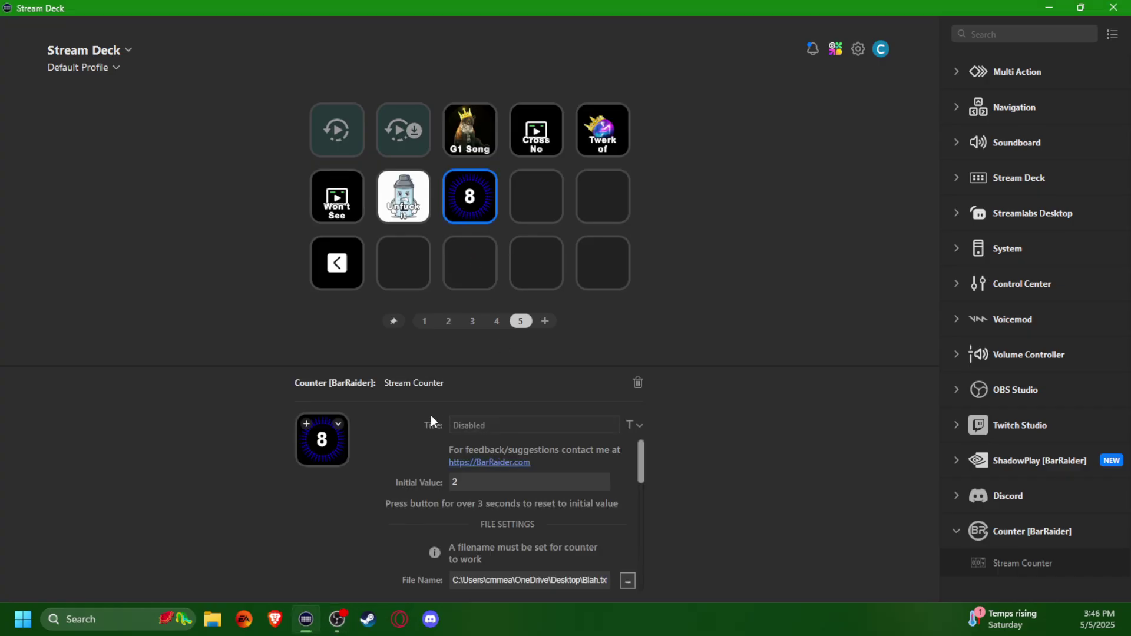
left_click(339, 424)
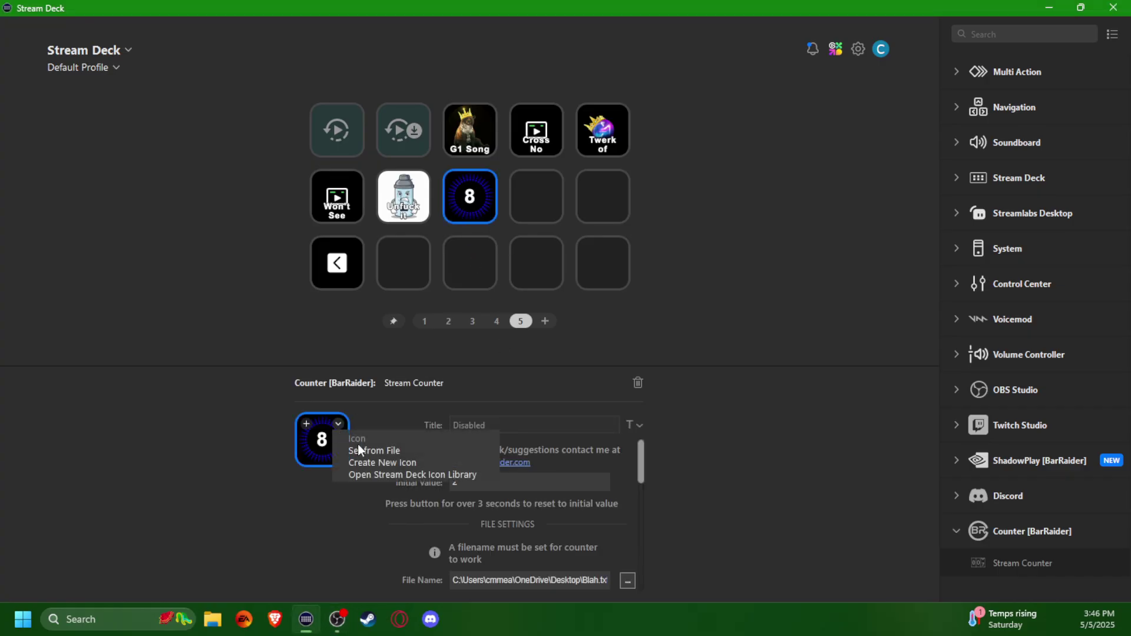
left_click(894, 317)
left_click(474, 210)
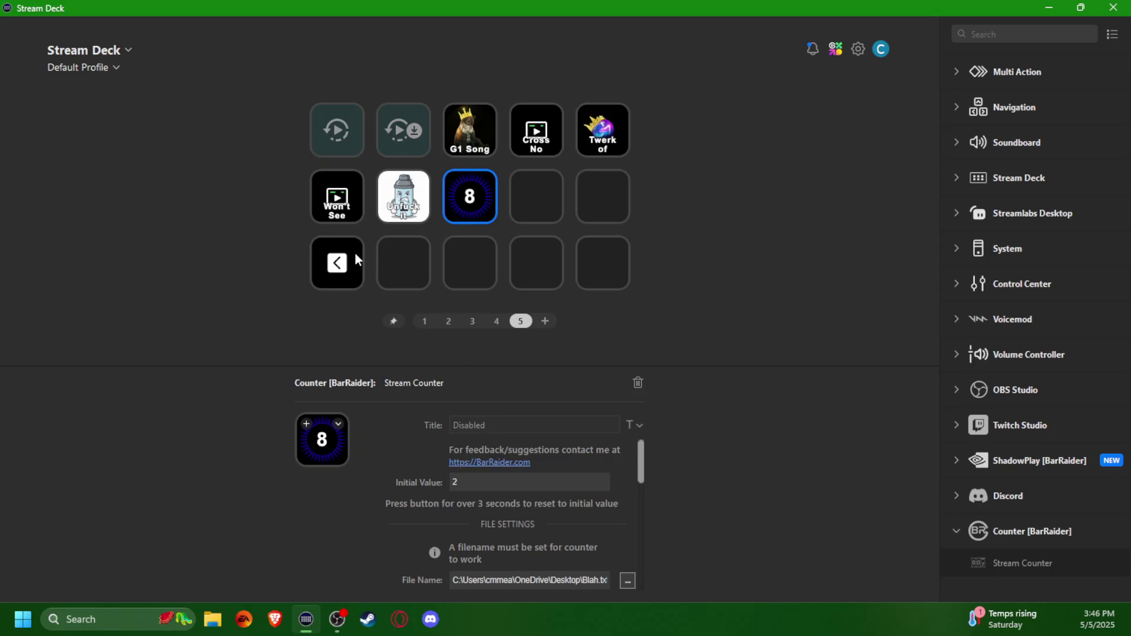
left_click(430, 327)
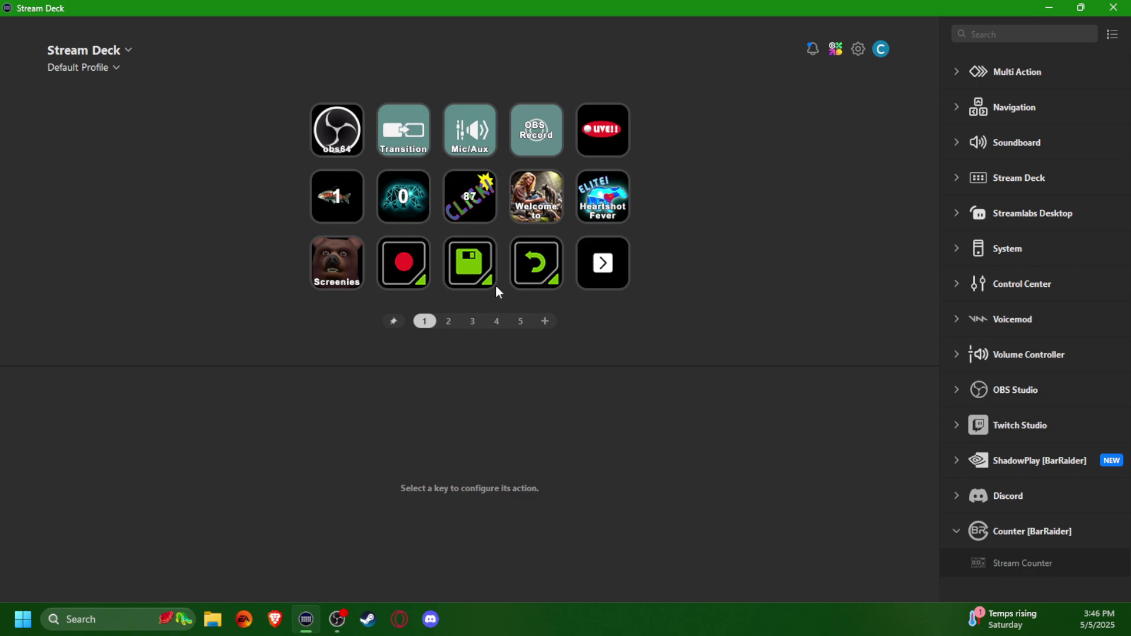
left_click(520, 321)
Set the counter key's icon from file to the Stromboli Baby image in the Emotes folder.
left_click(470, 197)
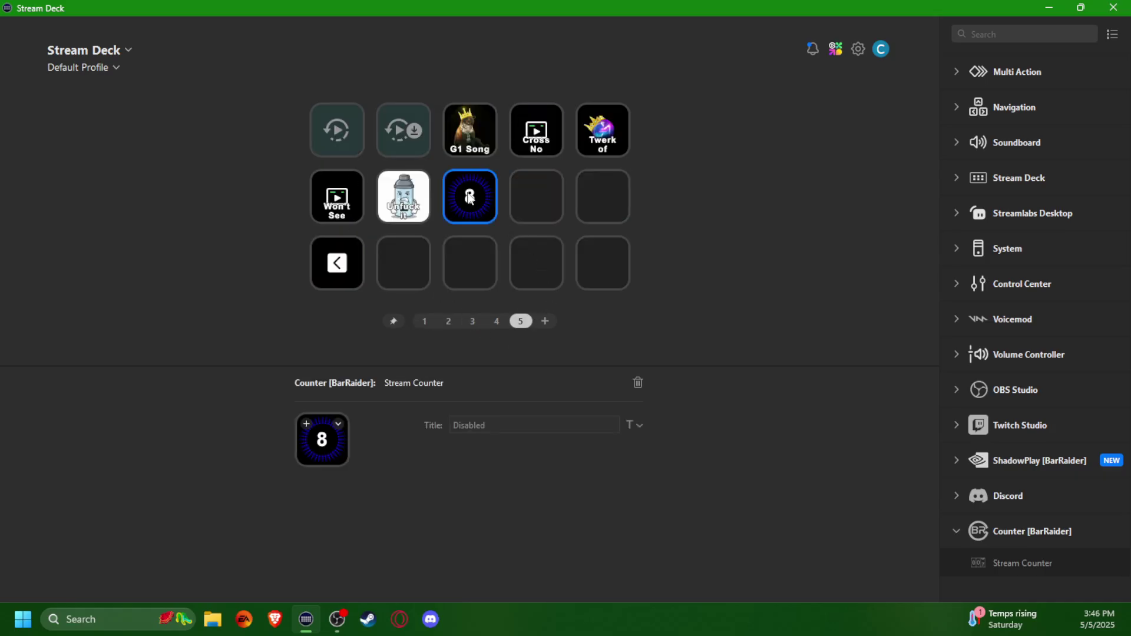
left_click(338, 423)
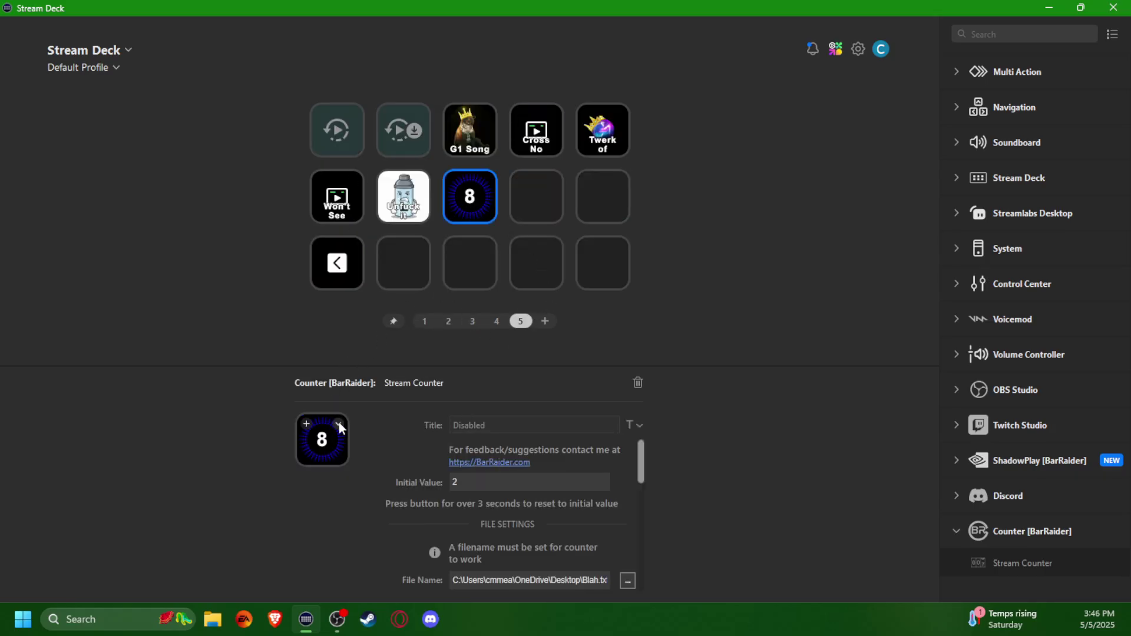
left_click(338, 424)
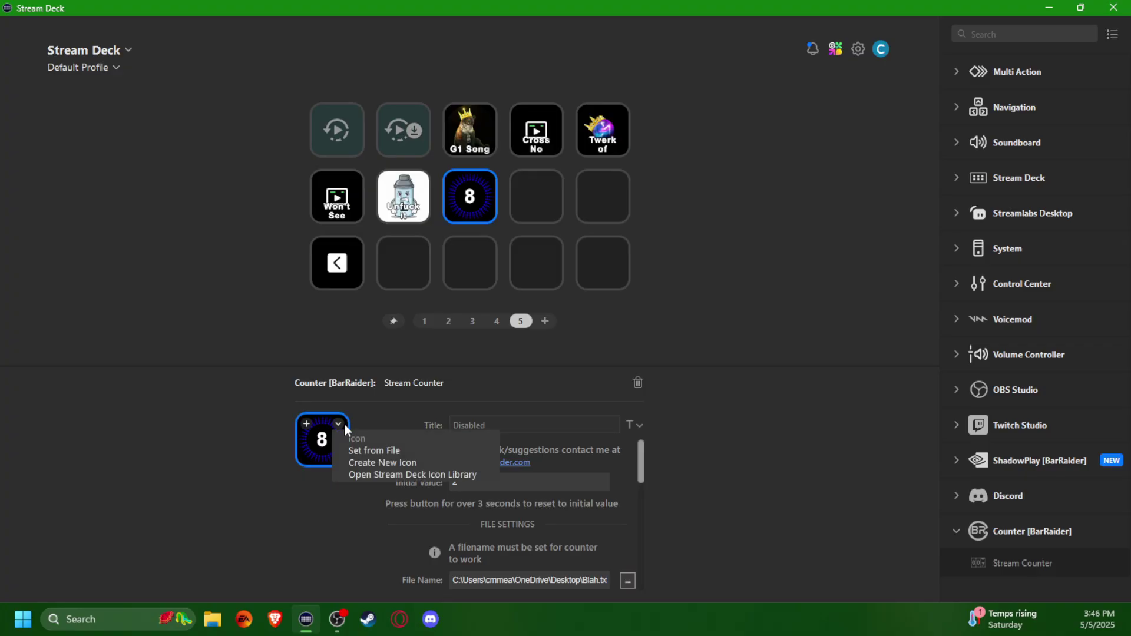
left_click(388, 452)
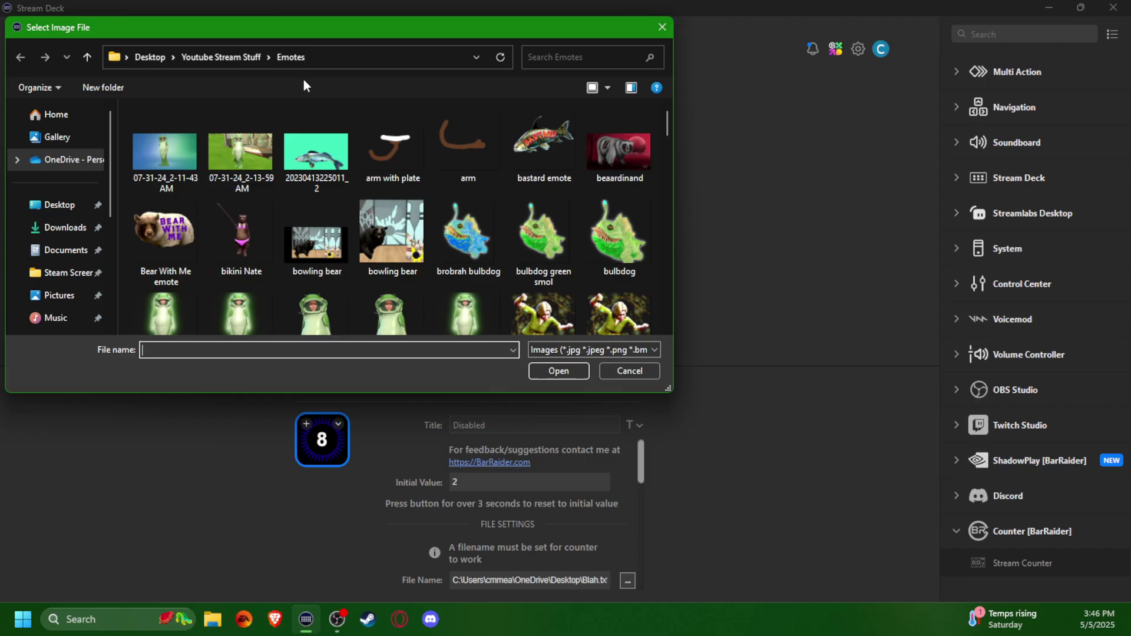
scroll(387, 181, "down", 1)
scroll(387, 181, "down", 20)
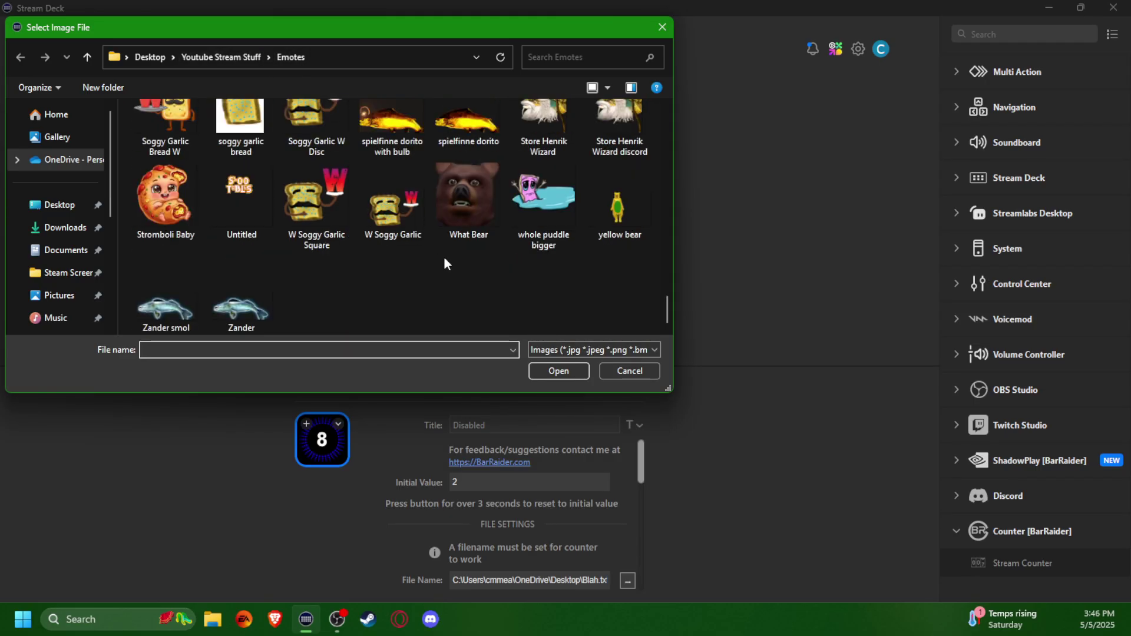
scroll(442, 258, "up", 20)
scroll(436, 253, "down", 20)
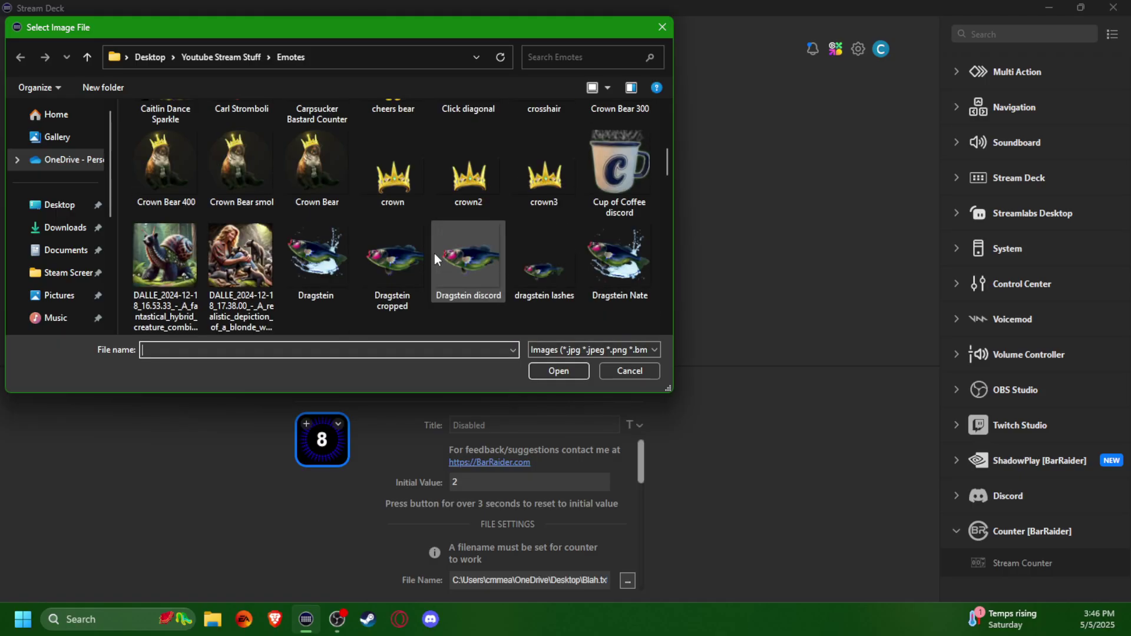
left_click(165, 238)
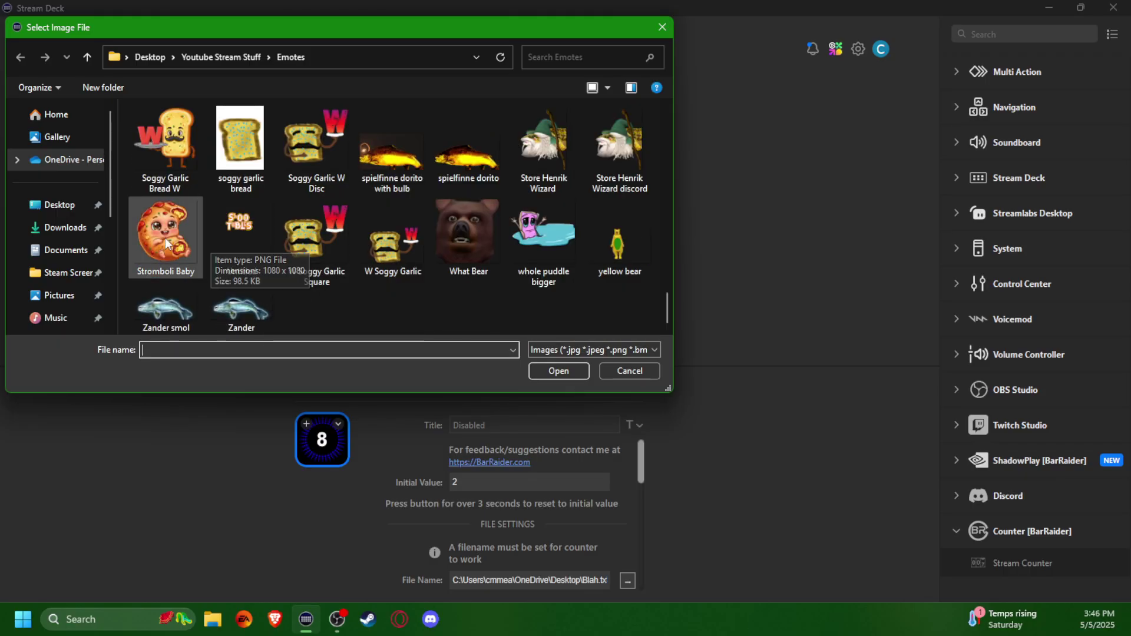
left_click(583, 371)
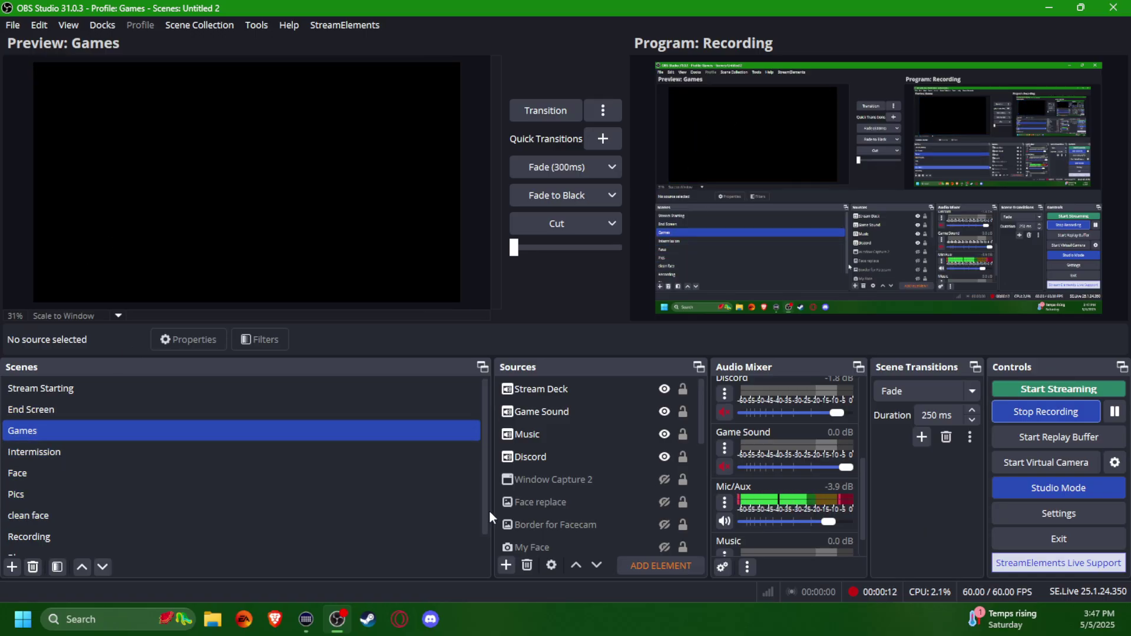
Switch to OBS Studio and make the Dime Logo, Diamonds, animal and Kill counter sources visible in the Games scene.
scroll(700, 436, "down", 2)
scroll(562, 468, "down", 2)
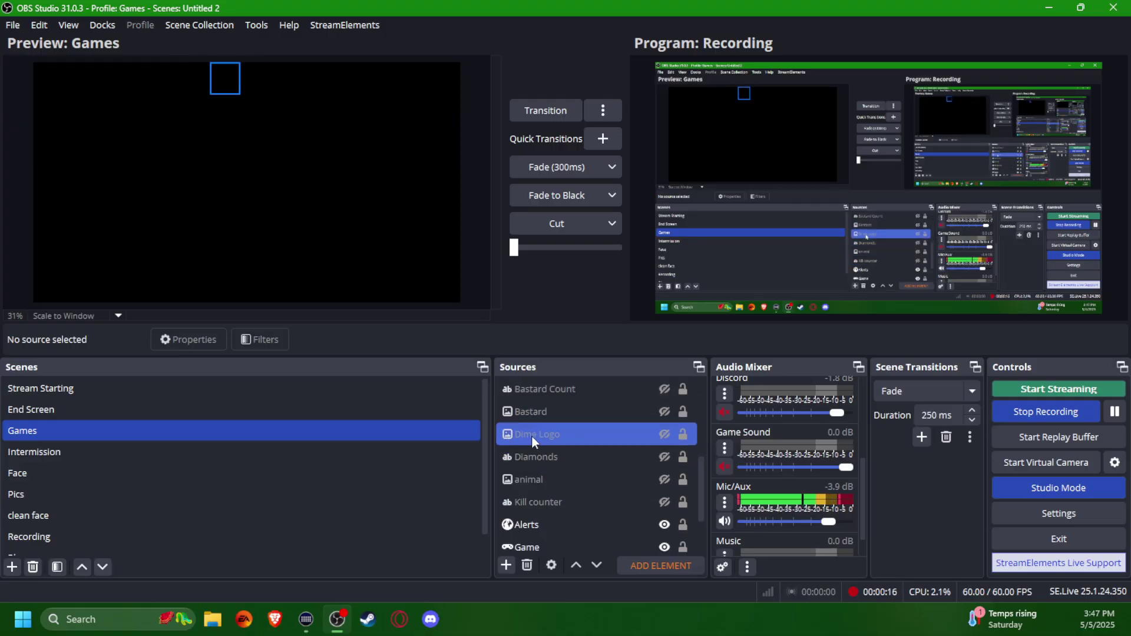
left_click(665, 434)
left_click(664, 457)
left_click(665, 479)
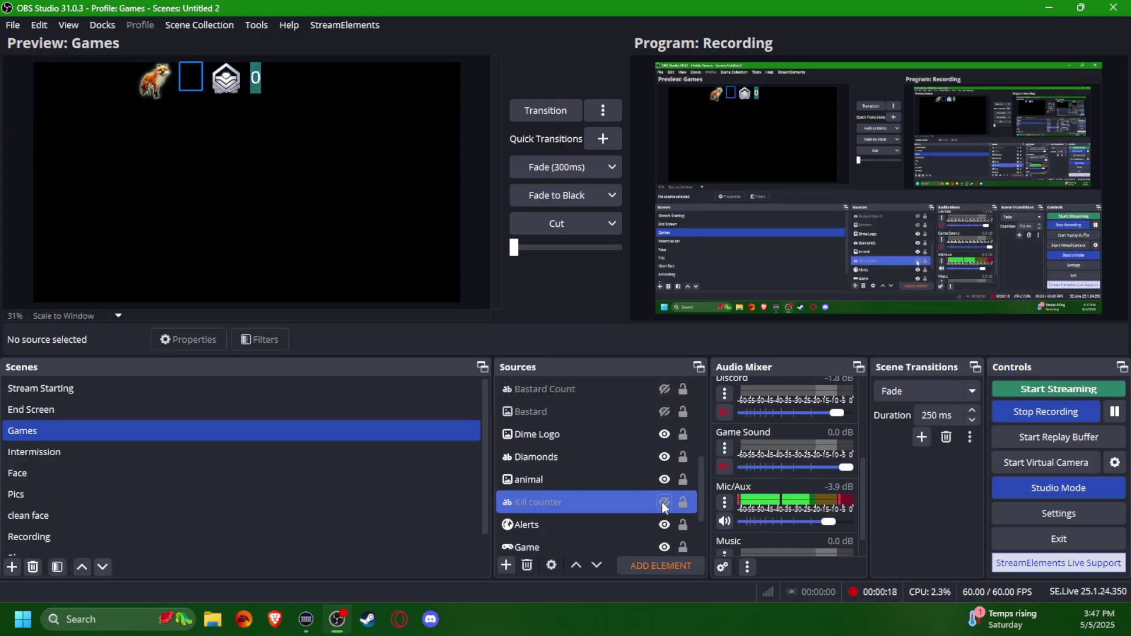
left_click(664, 502)
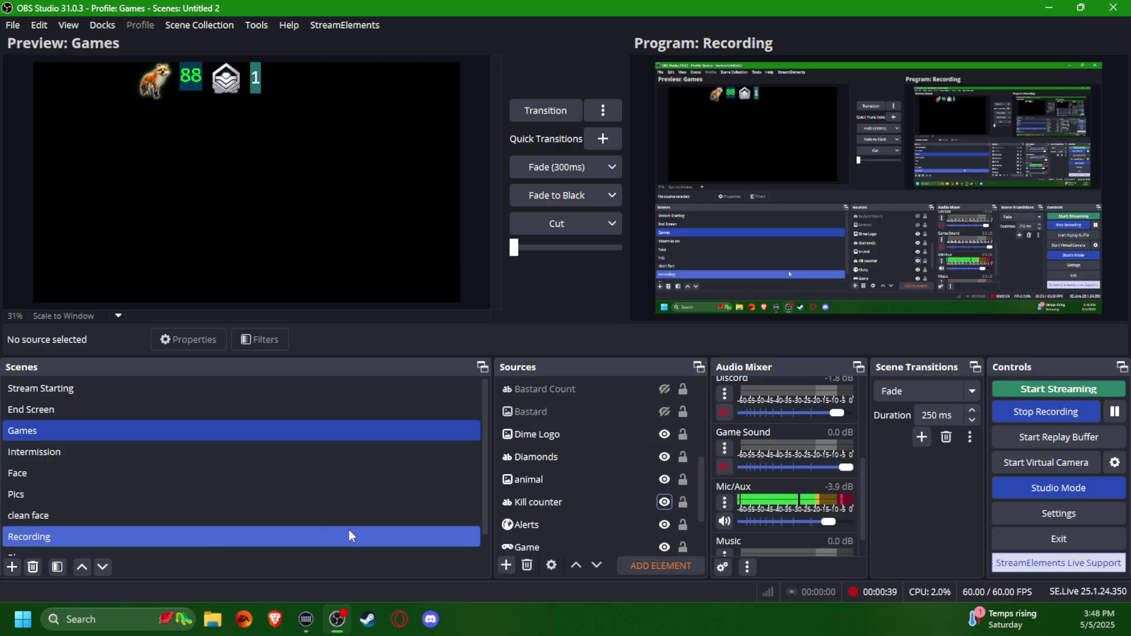
Hide the animal, Kill counter, Diamonds and Dime Logo sources again and clear the source selection.
left_click(651, 504)
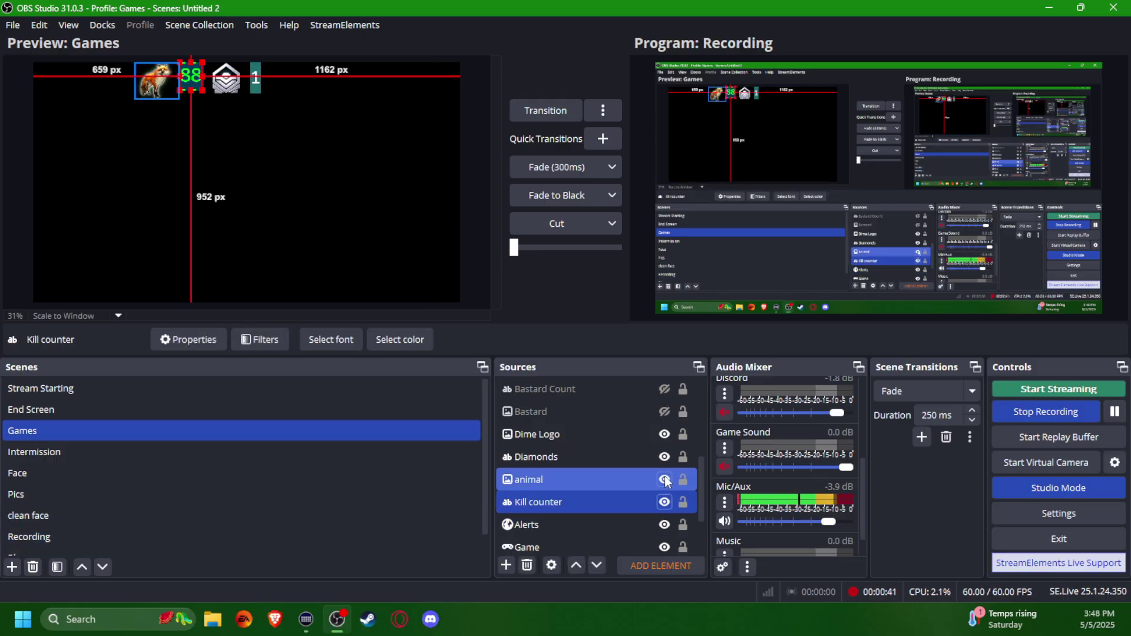
left_click(664, 479)
left_click(663, 502)
left_click(664, 457)
left_click(664, 434)
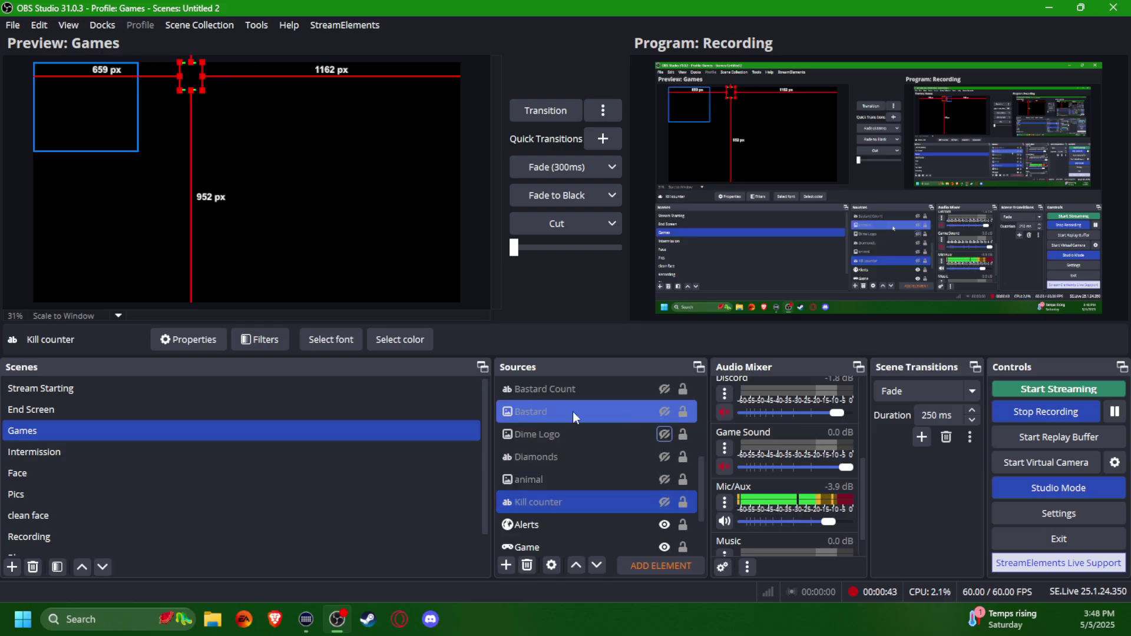
scroll(619, 478, "down", 1)
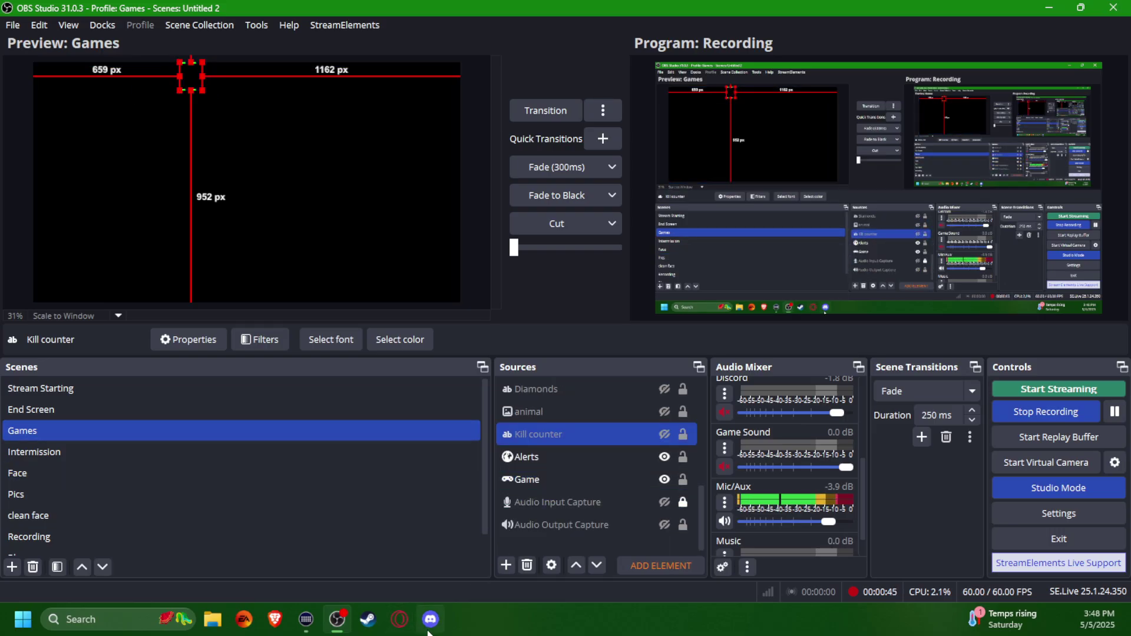
left_click(489, 304)
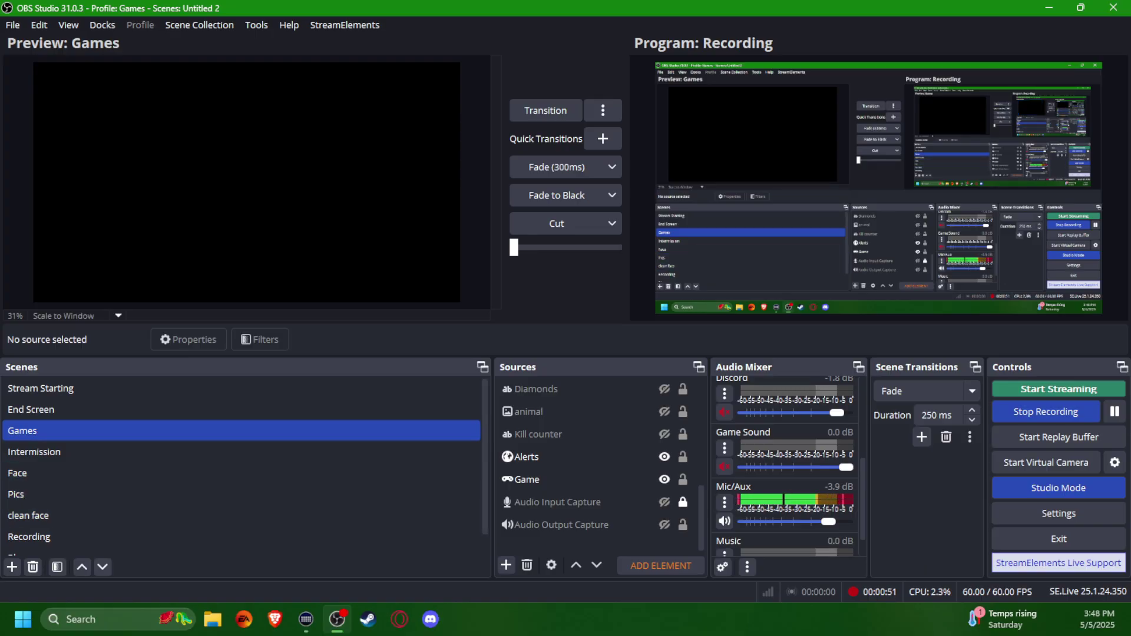
Add a new Text (GDI+) source named Blah to the Games scene.
left_click(505, 566)
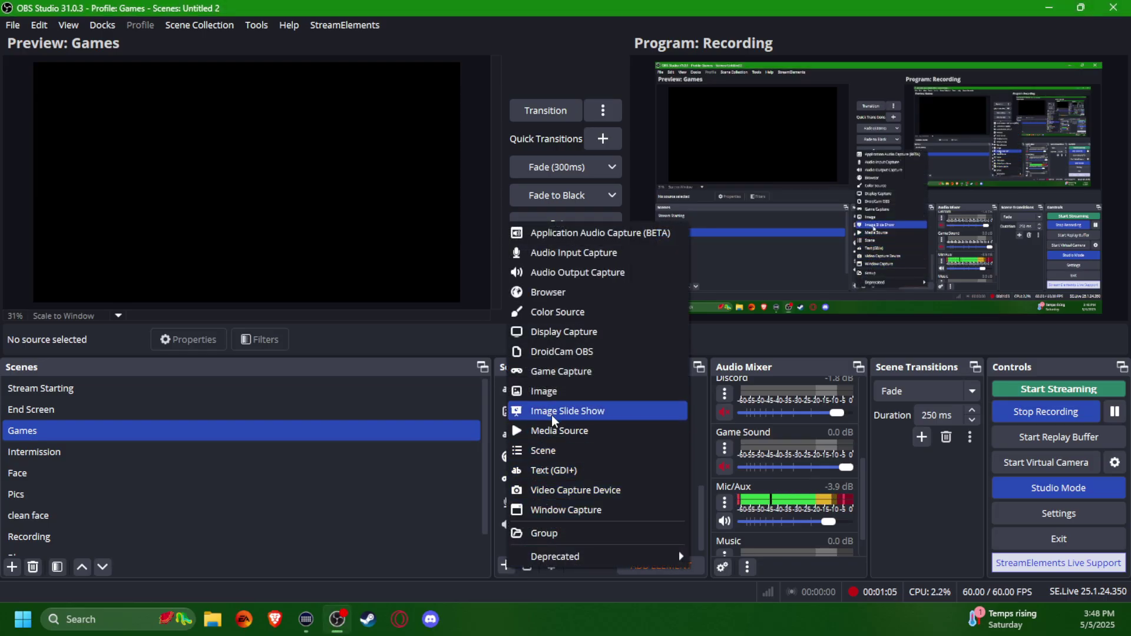
left_click(559, 471)
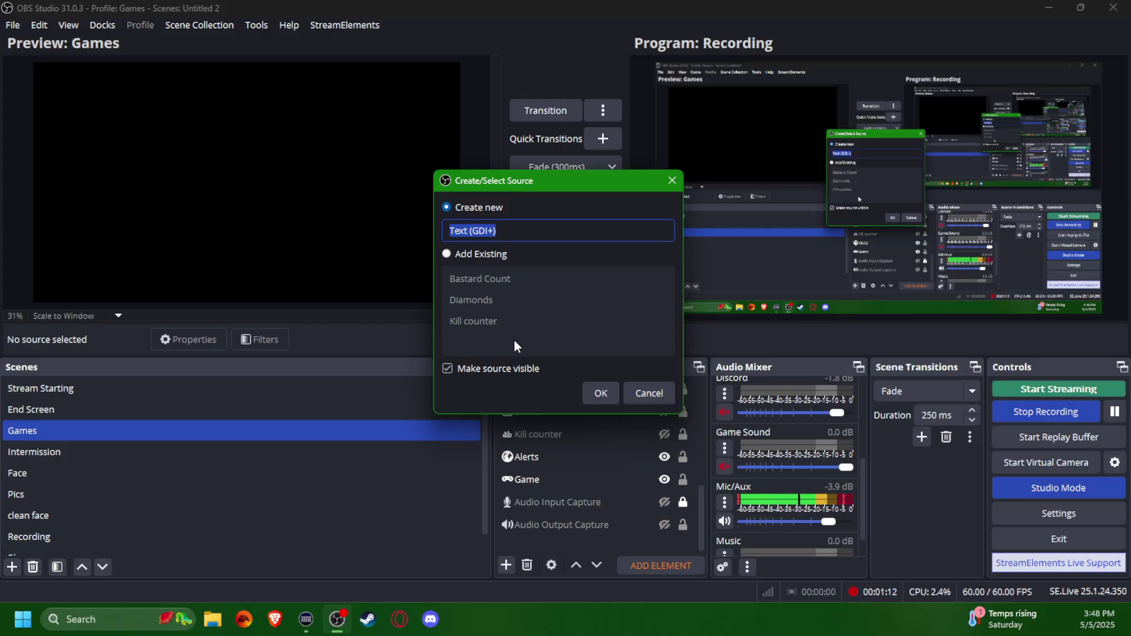
type("Blah")
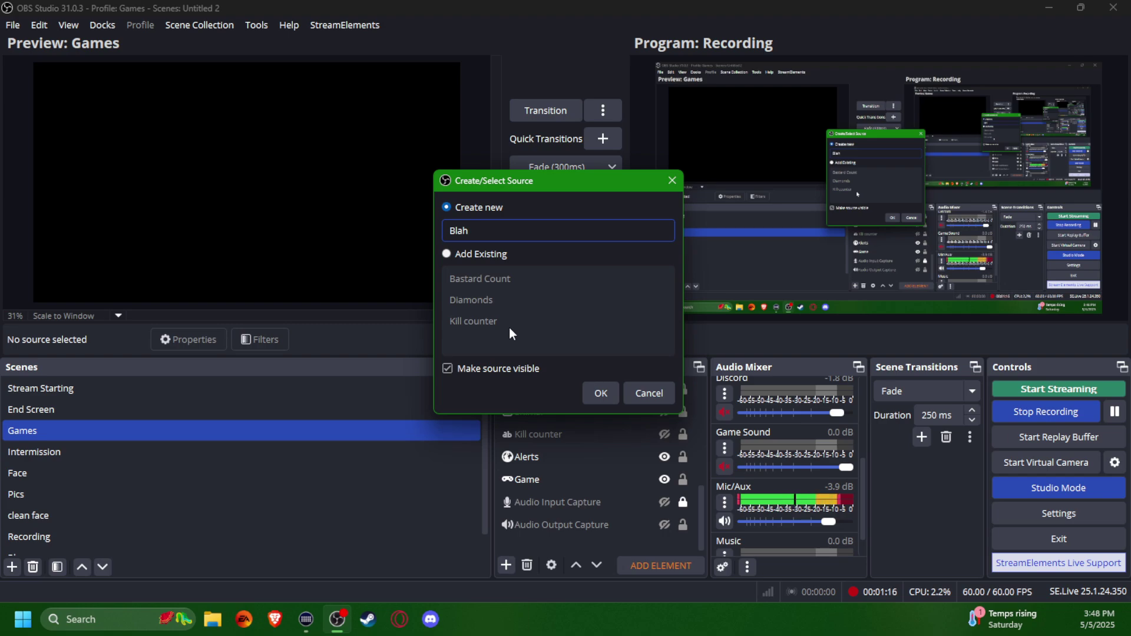
left_click(598, 393)
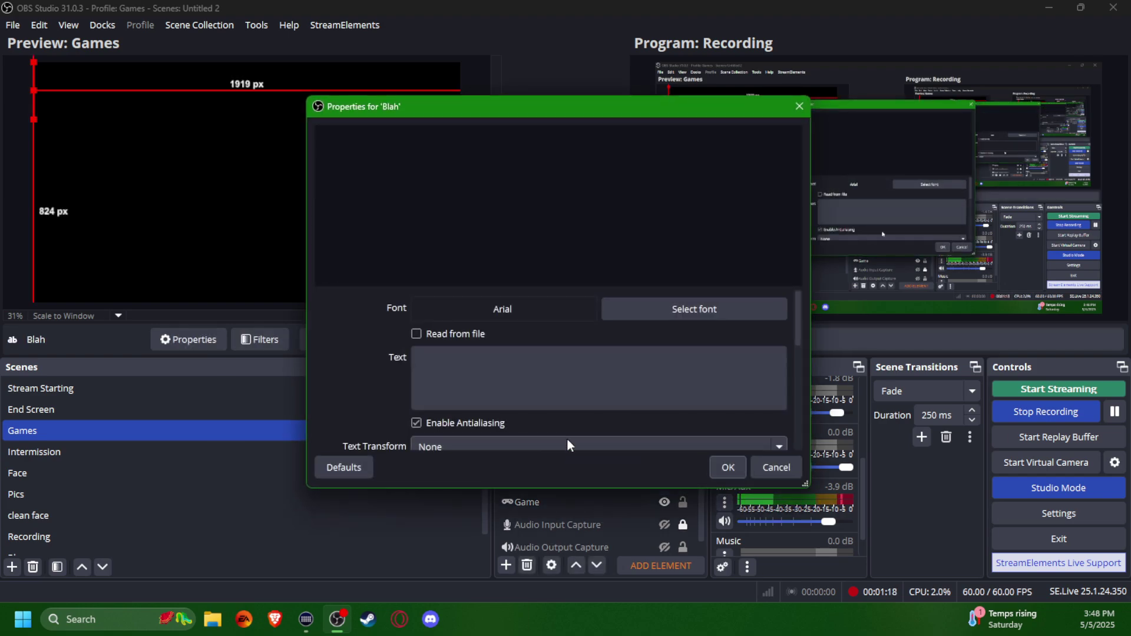
Make the Blah text source read from a file and choose Blah.txt on the Desktop as its text file.
scroll(764, 355, "down", 3)
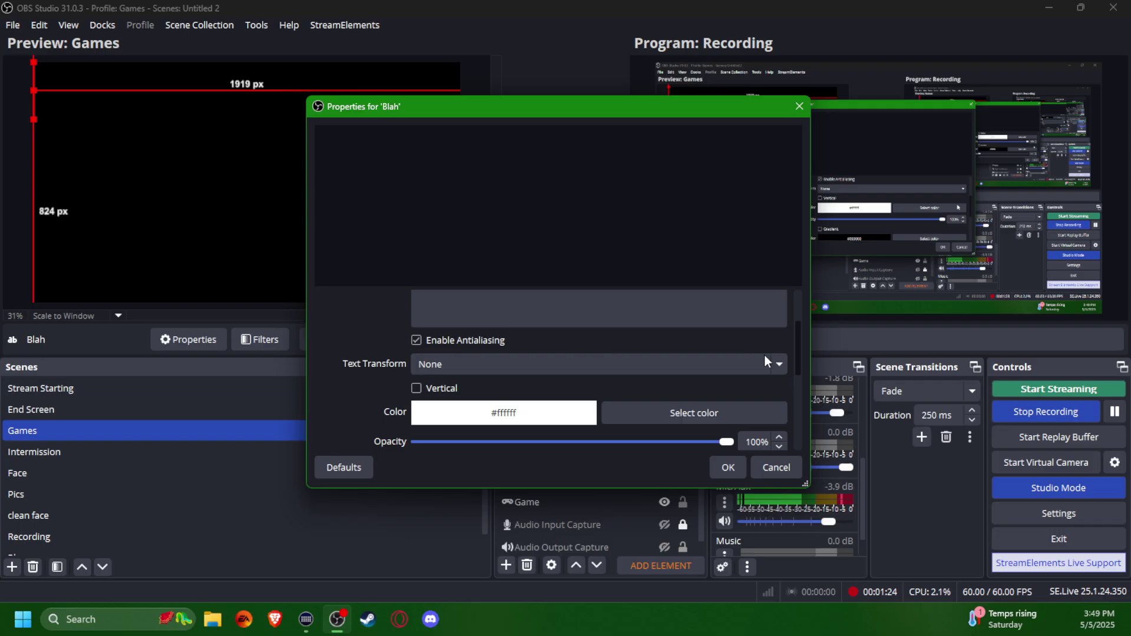
scroll(755, 359, "up", 3)
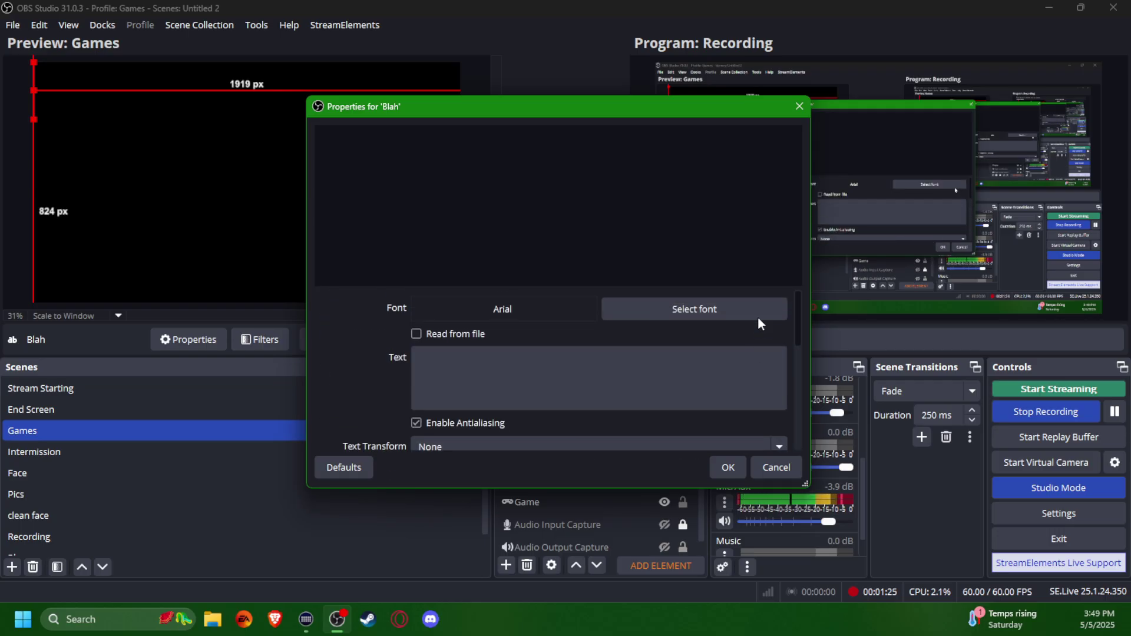
left_click(416, 334)
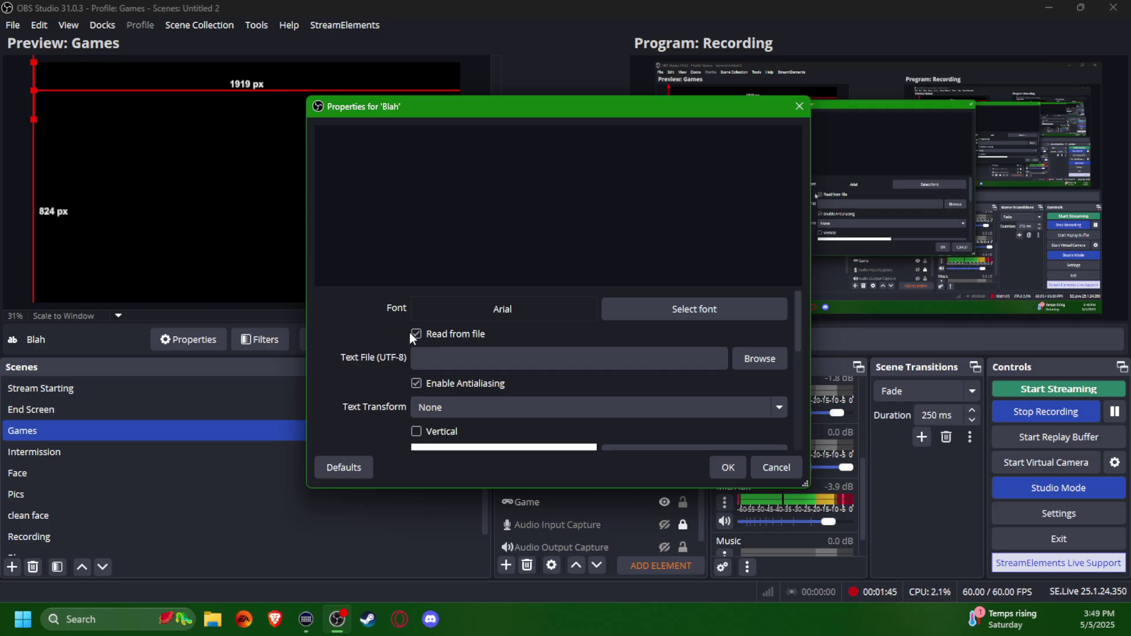
left_click(416, 334)
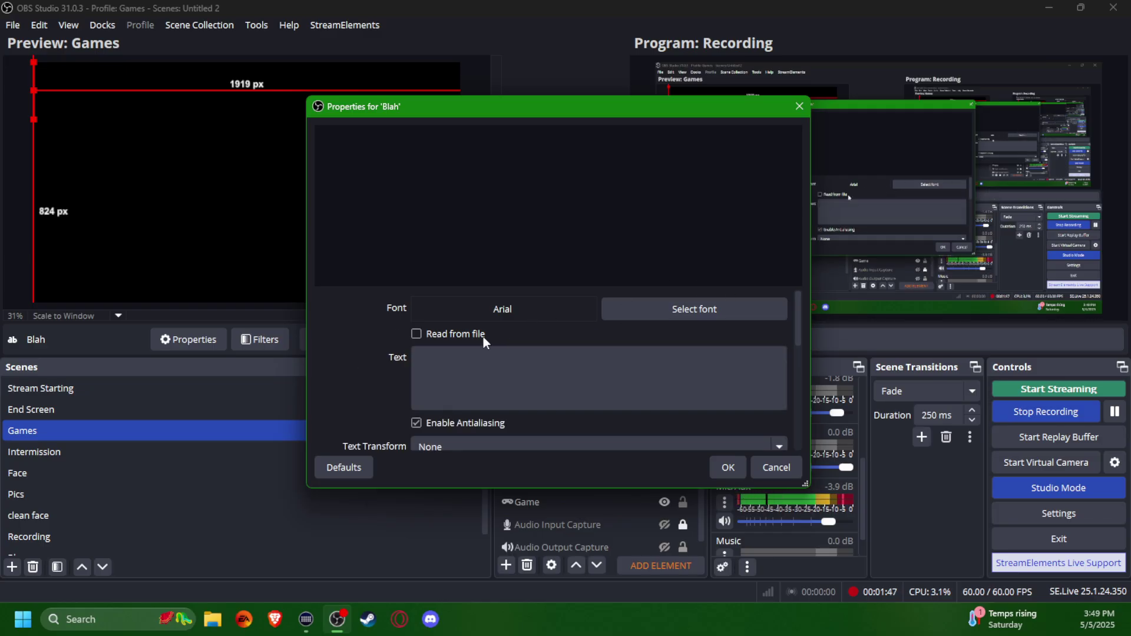
left_click(421, 334)
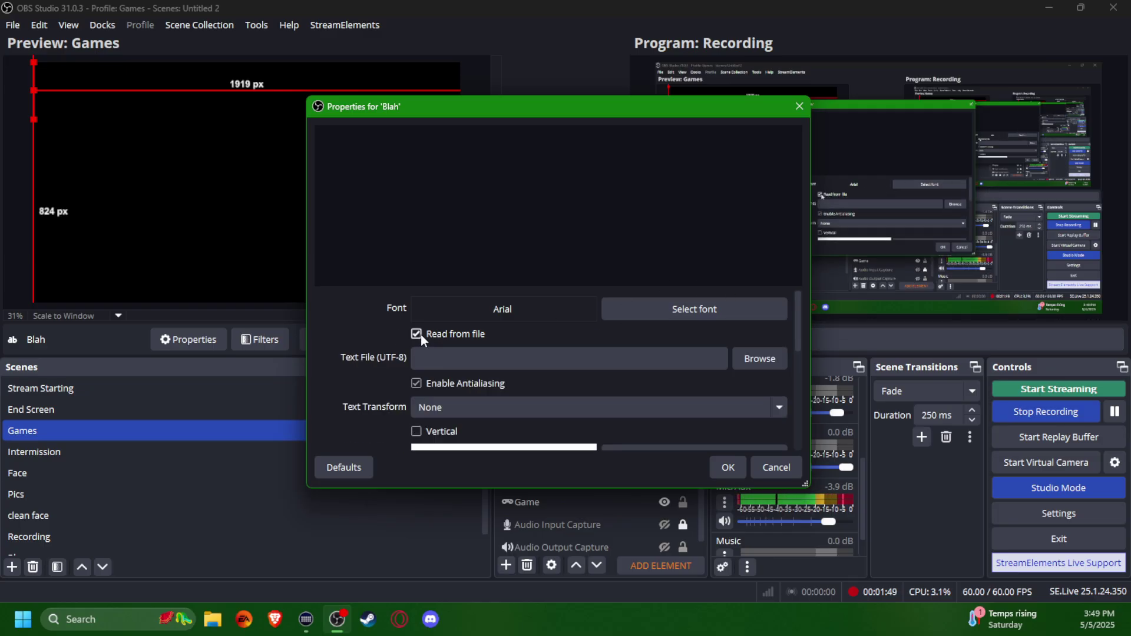
left_click(761, 361)
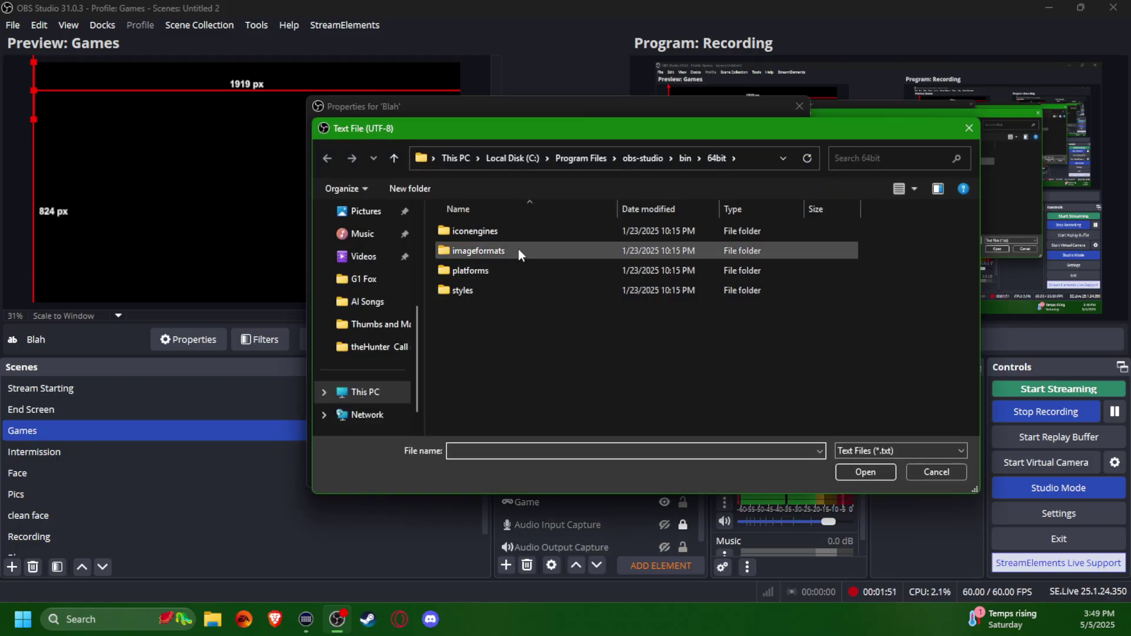
left_click(365, 305)
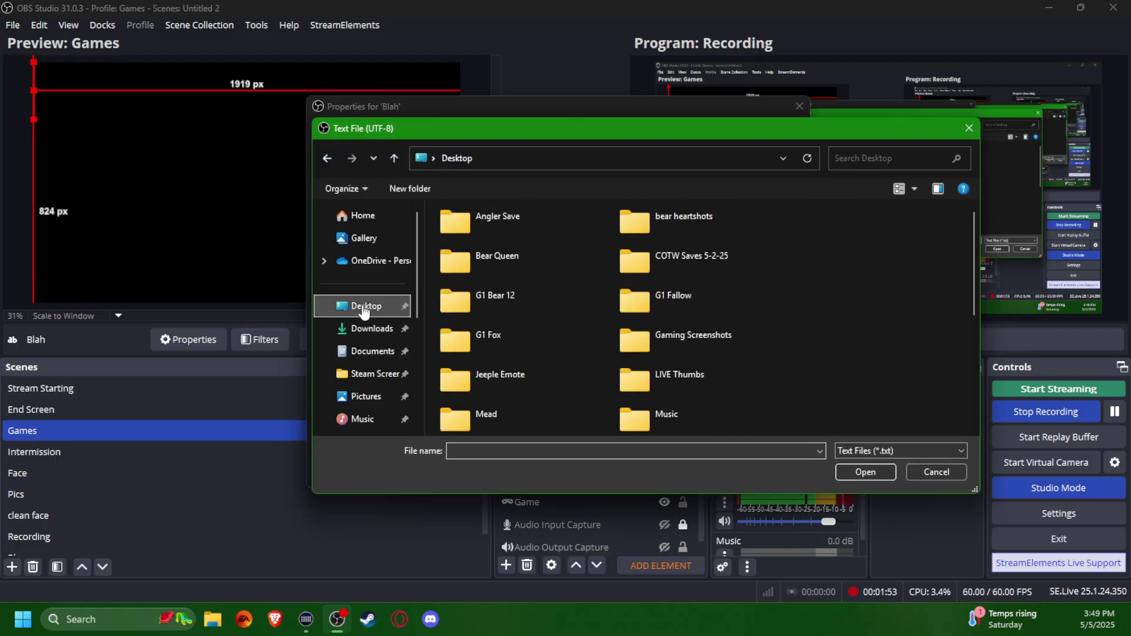
scroll(754, 341, "down", 5)
left_click(515, 410)
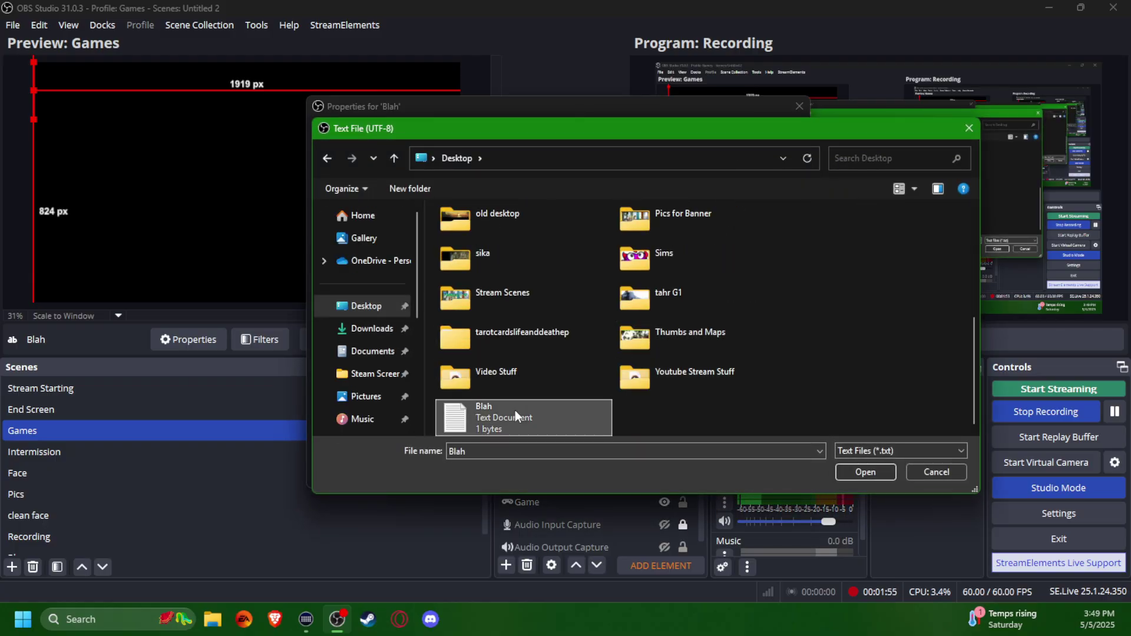
left_click(859, 475)
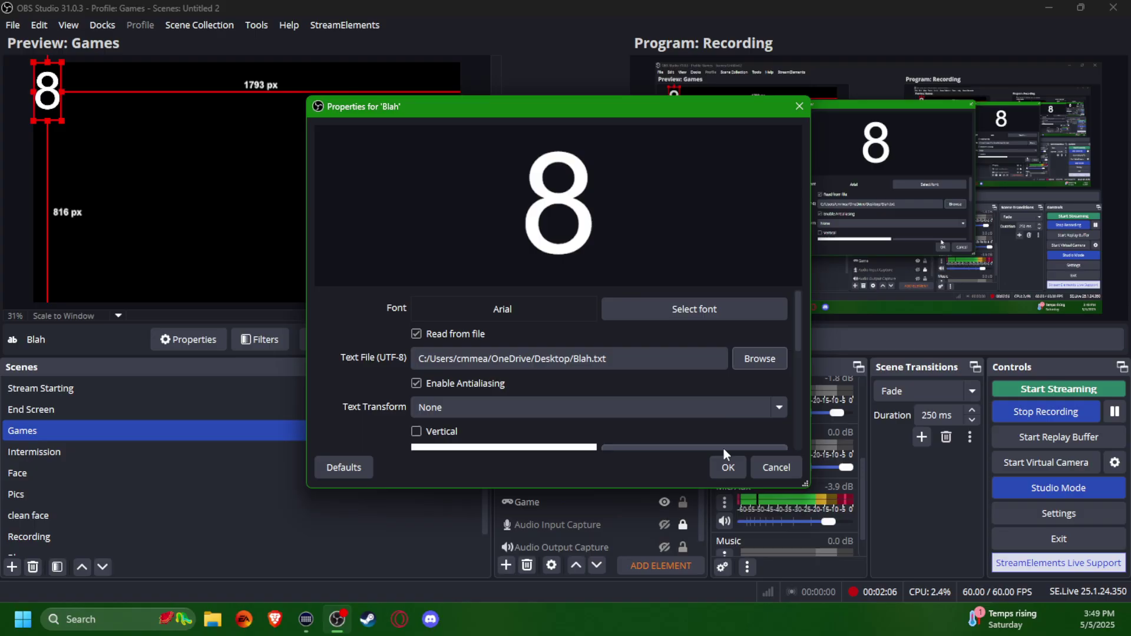
Set the text color of the Blah source to light blue, #00aaff.
scroll(676, 384, "down", 2)
left_click(694, 371)
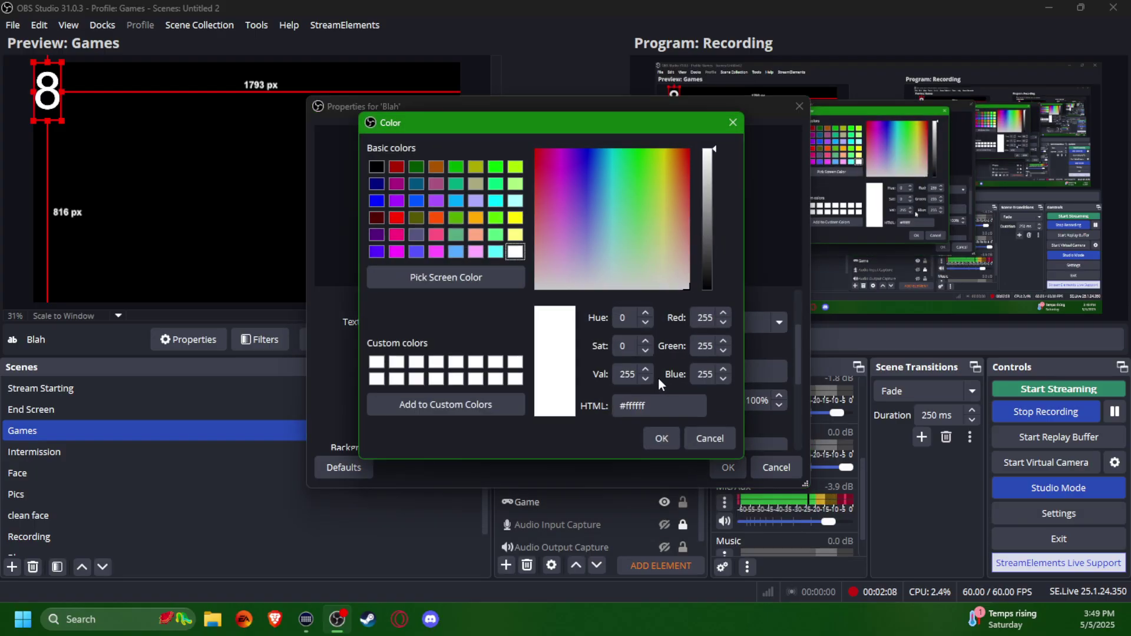
left_click(455, 202)
left_click(660, 439)
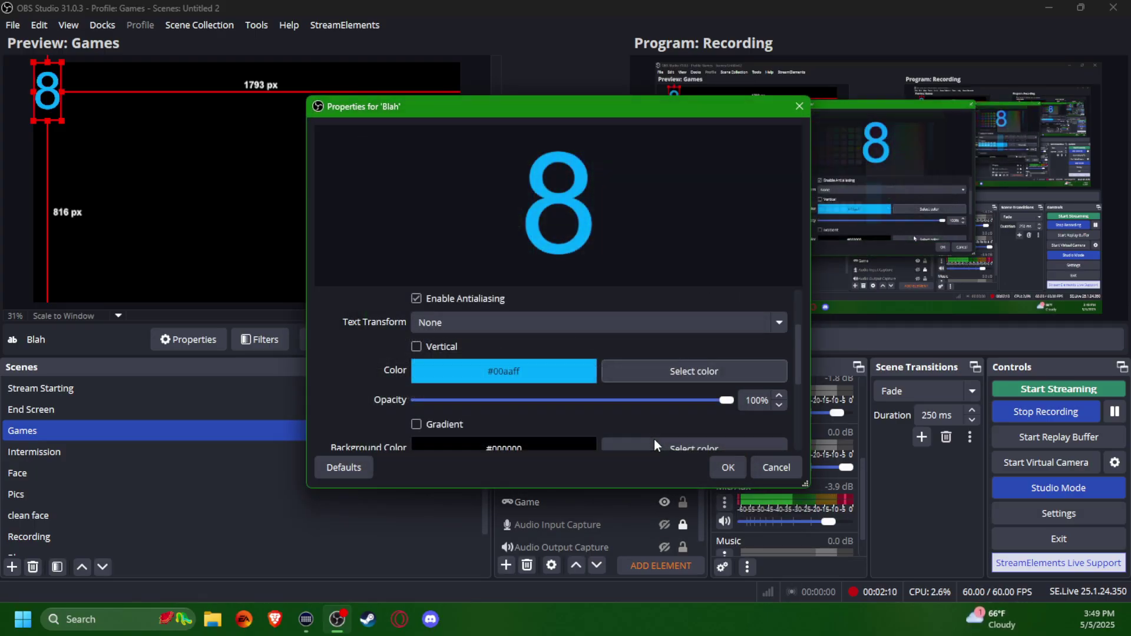
Give the Blah text a #ffaa7f background color at 53% background opacity and accept the source properties.
left_click(674, 413)
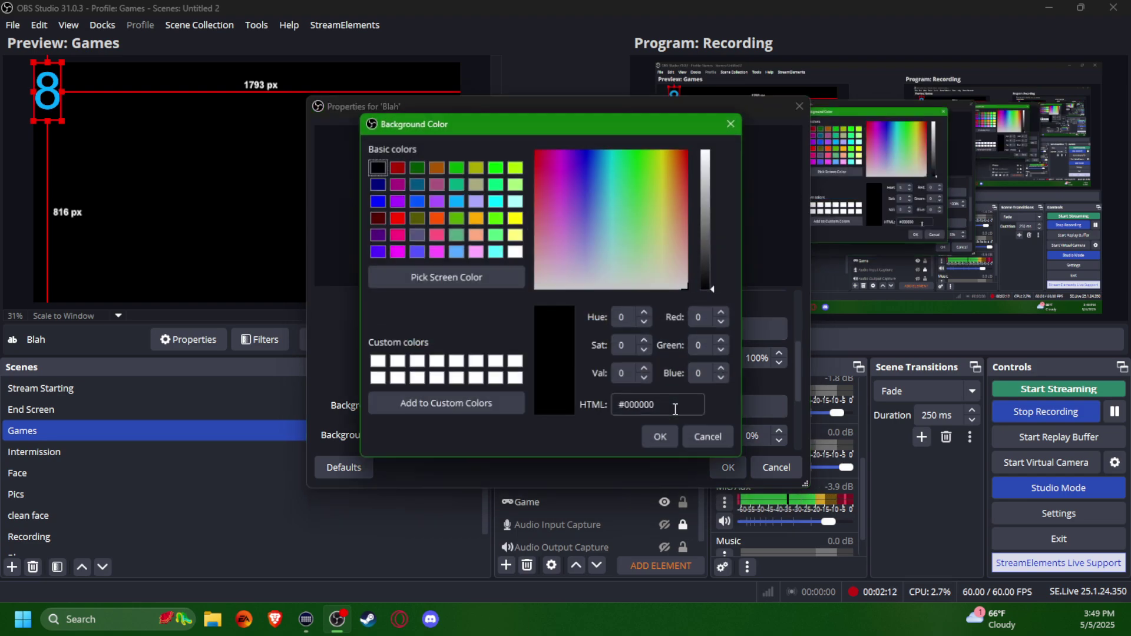
left_click(475, 235)
left_click(661, 438)
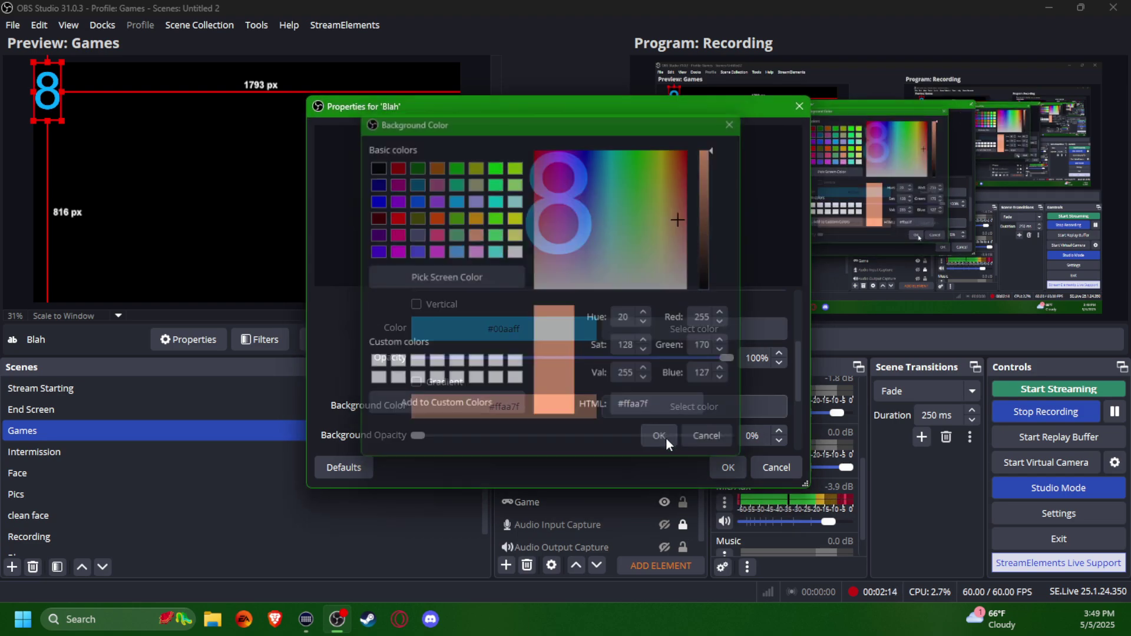
scroll(585, 402, "down", 1)
left_click_drag(415, 376, 510, 375)
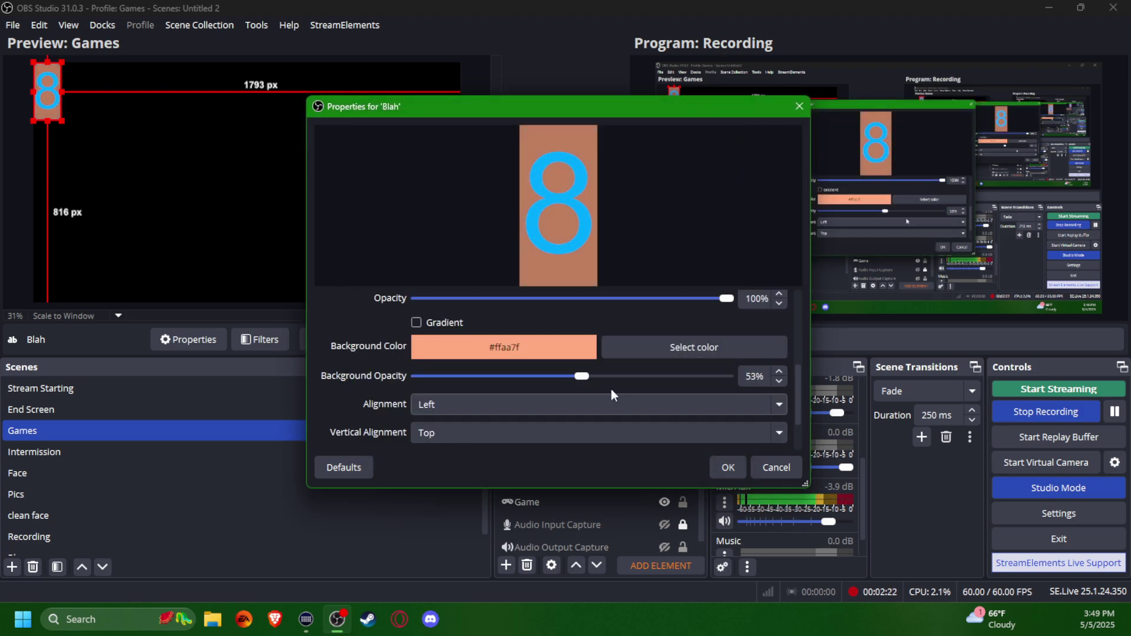
scroll(549, 387, "down", 1)
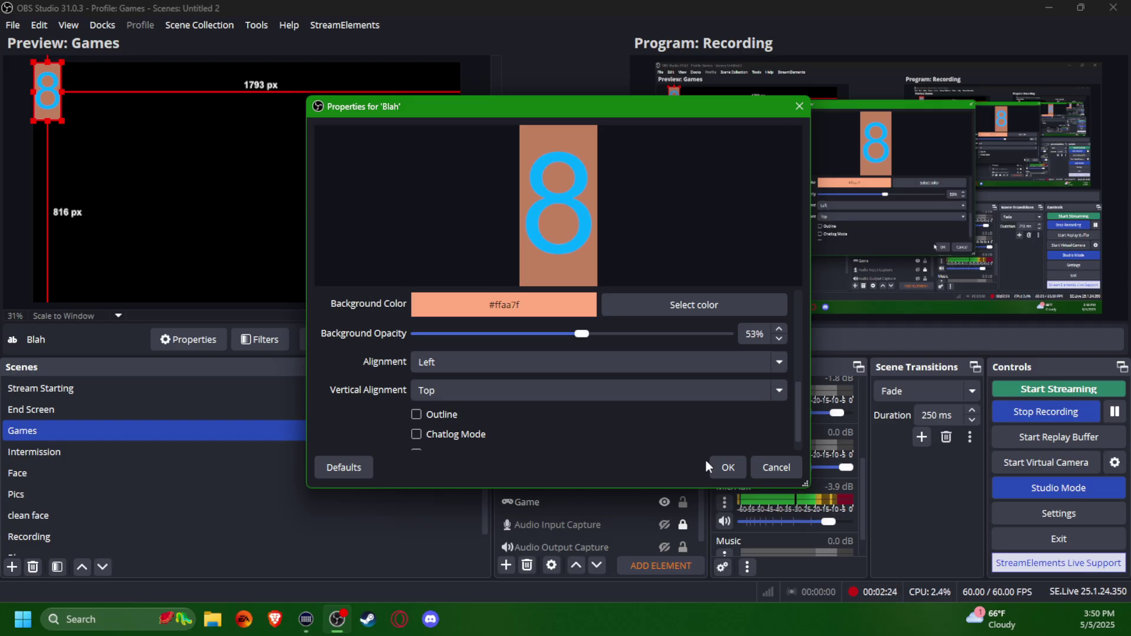
left_click(728, 468)
Move the Blah text near the middle of the preview, about 842 px from its left edge and 489 px from its top edge.
left_click_drag(47, 94, 231, 192)
scroll(570, 479, "down", 1)
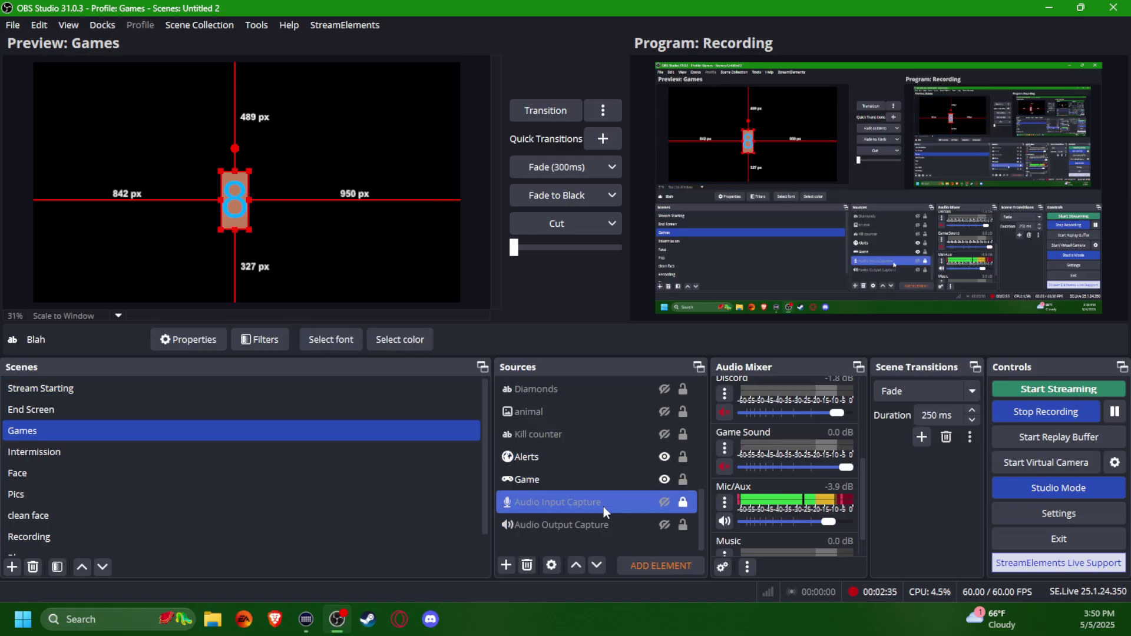
Add a new image source named Blah Pic to the Games scene.
scroll(595, 498, "up", 2)
left_click(345, 430)
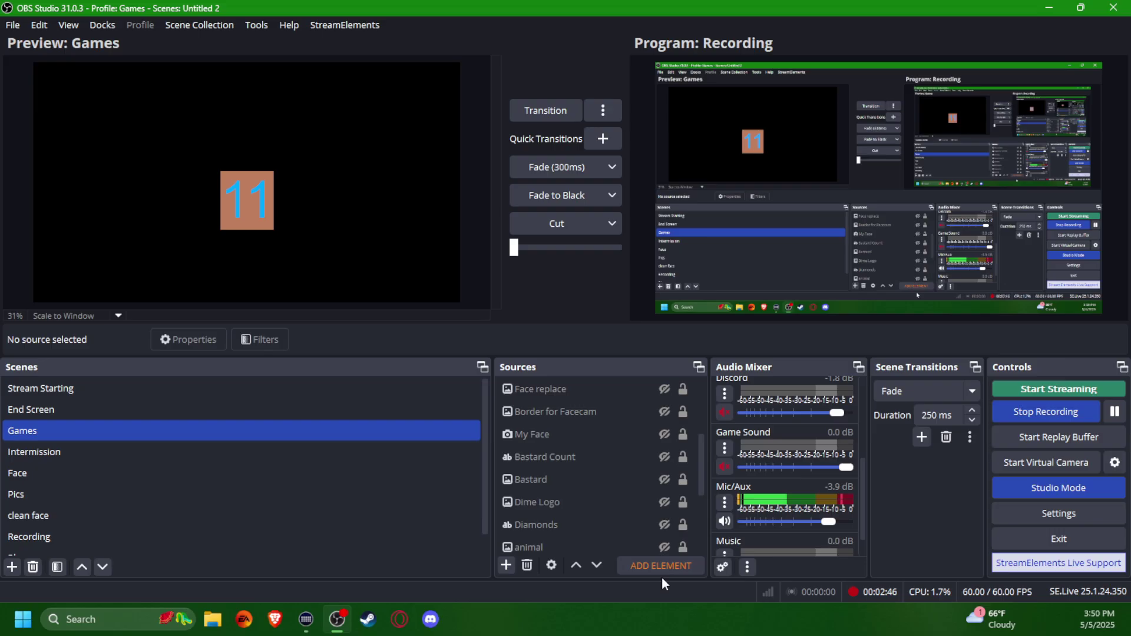
left_click(505, 567)
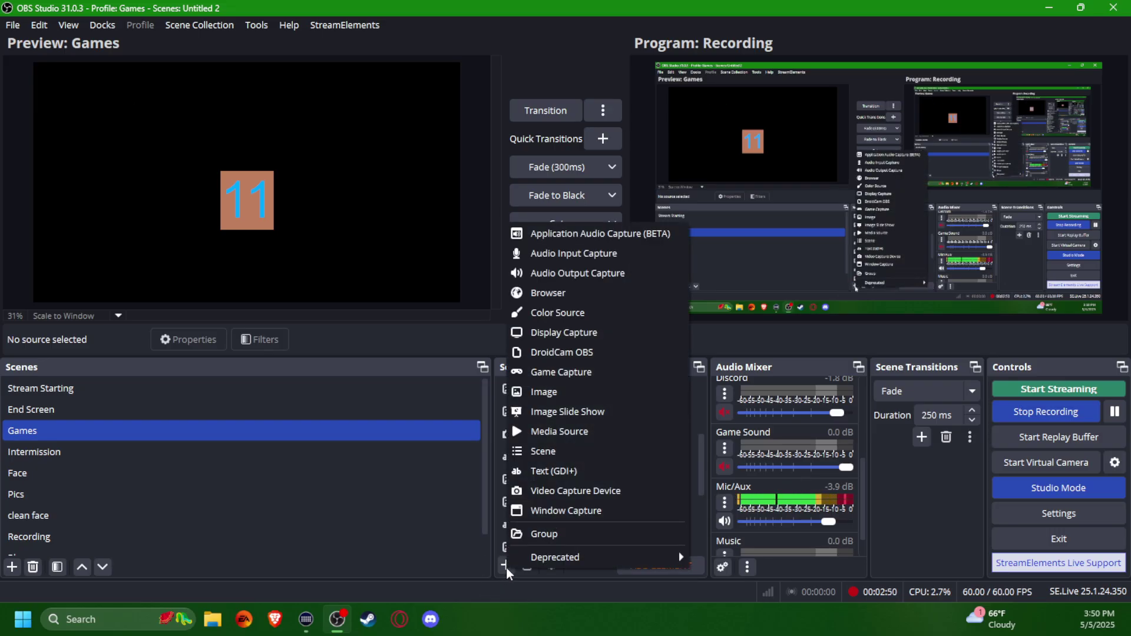
left_click(590, 390)
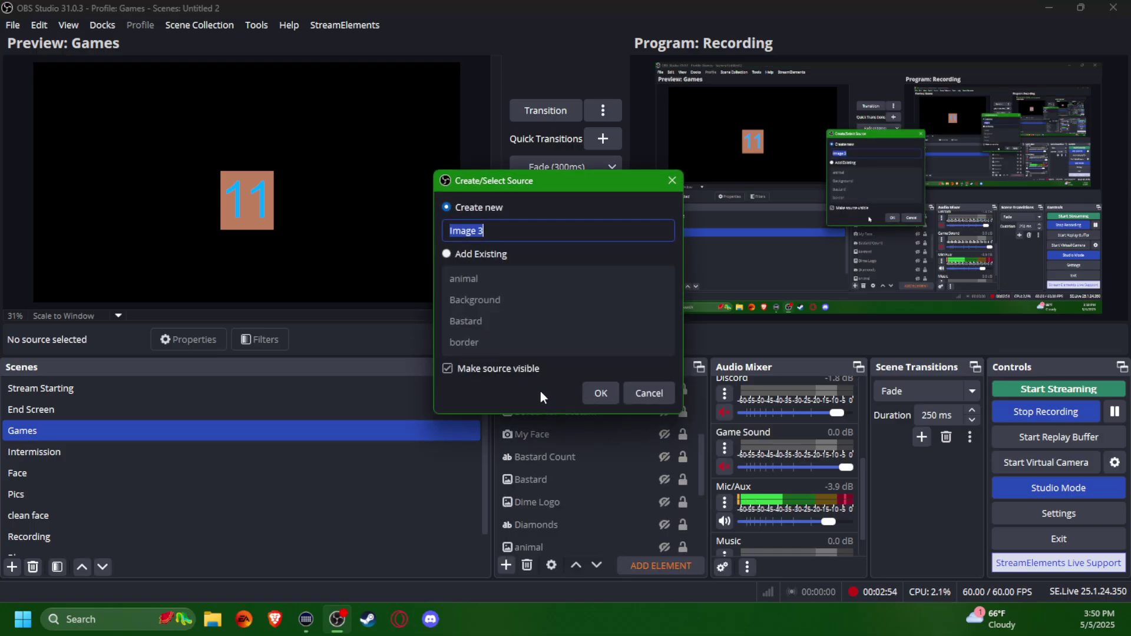
type("Blah")
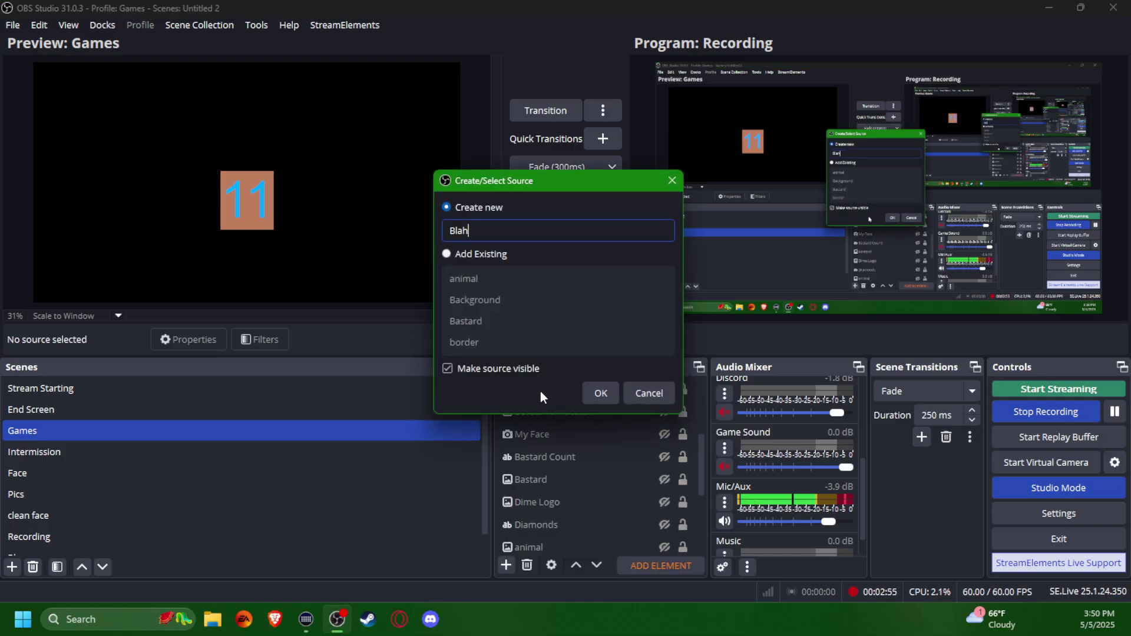
left_click(602, 392)
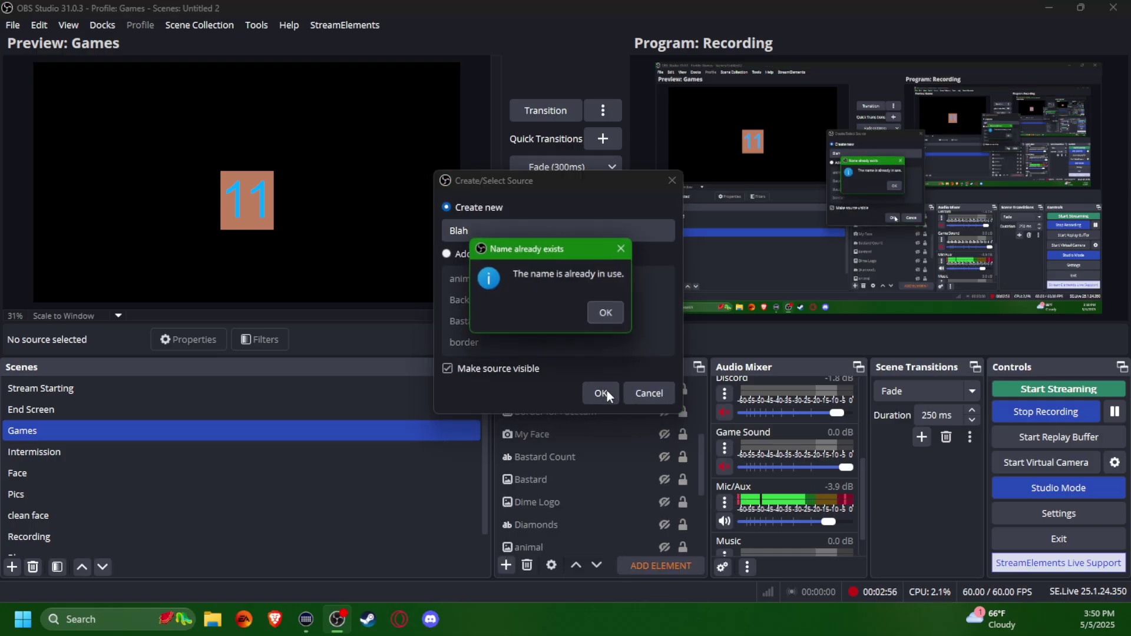
left_click(622, 249)
type("Pic")
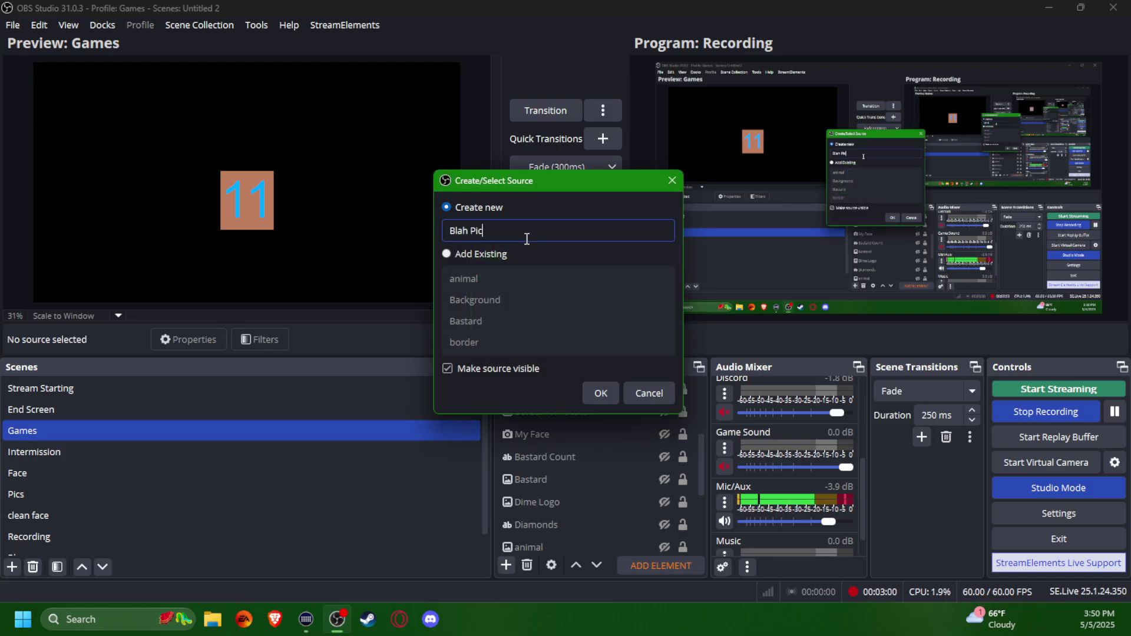
left_click(607, 401)
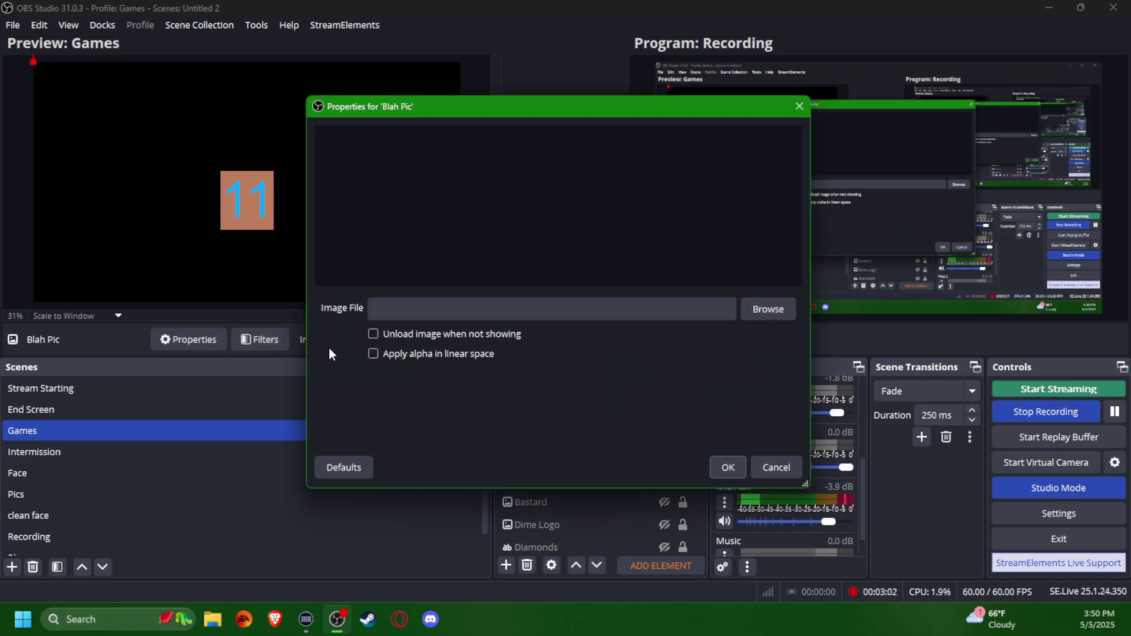
Choose Stromboli Baby from the Desktop's Youtube Stream Stuff/Emotes folder as the Blah Pic image and accept the source properties.
left_click(763, 311)
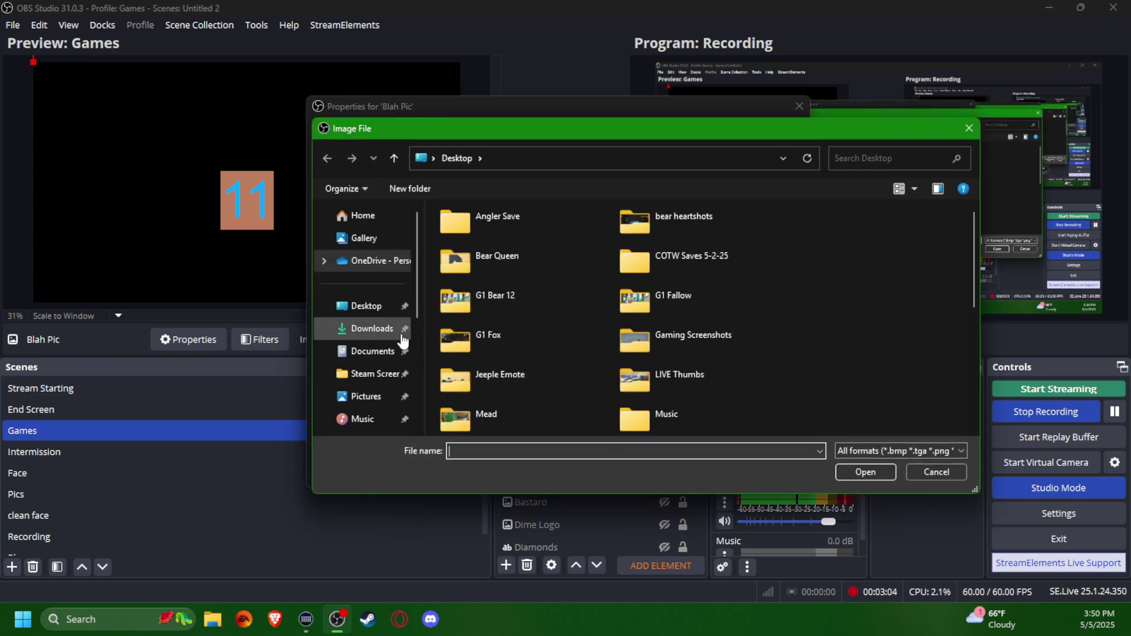
scroll(665, 348, "down", 5)
left_click(665, 342)
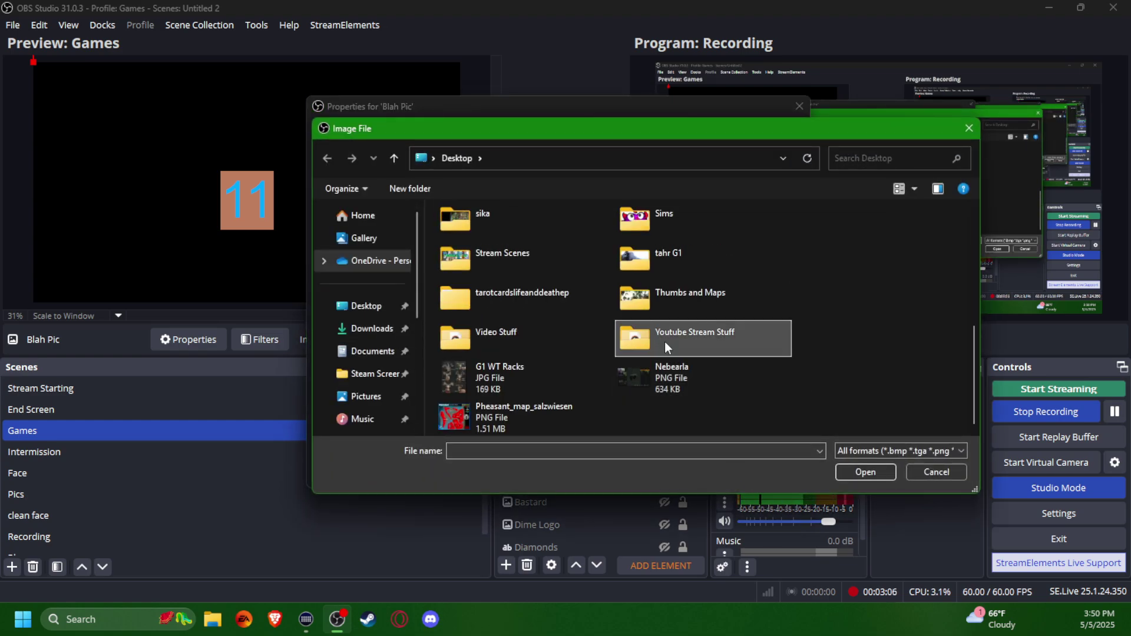
left_click(856, 470)
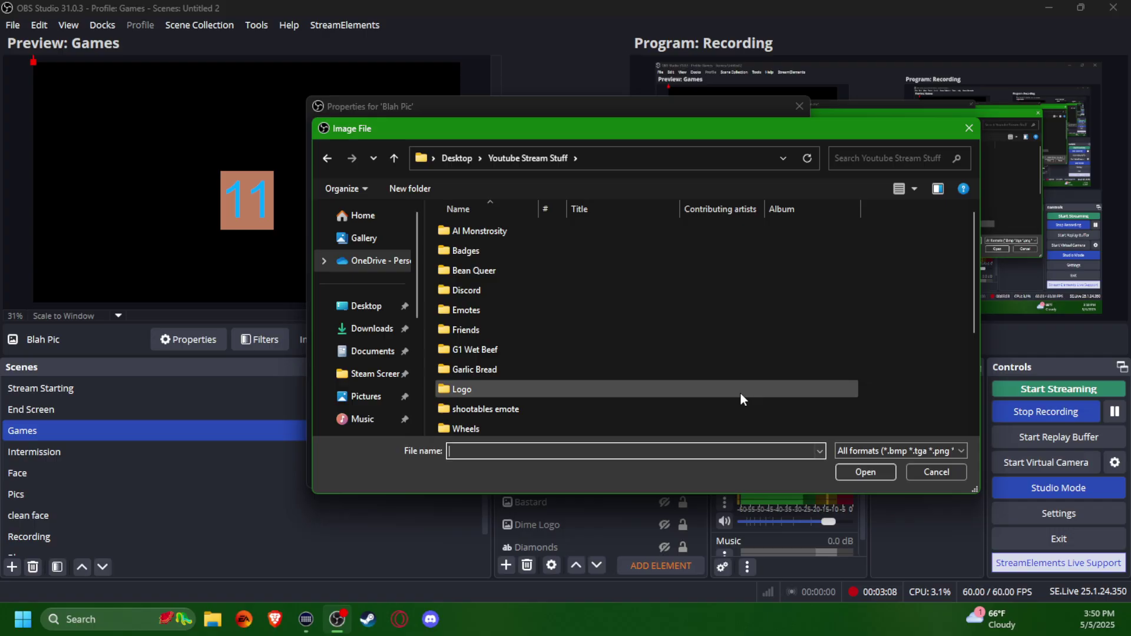
left_click(496, 315)
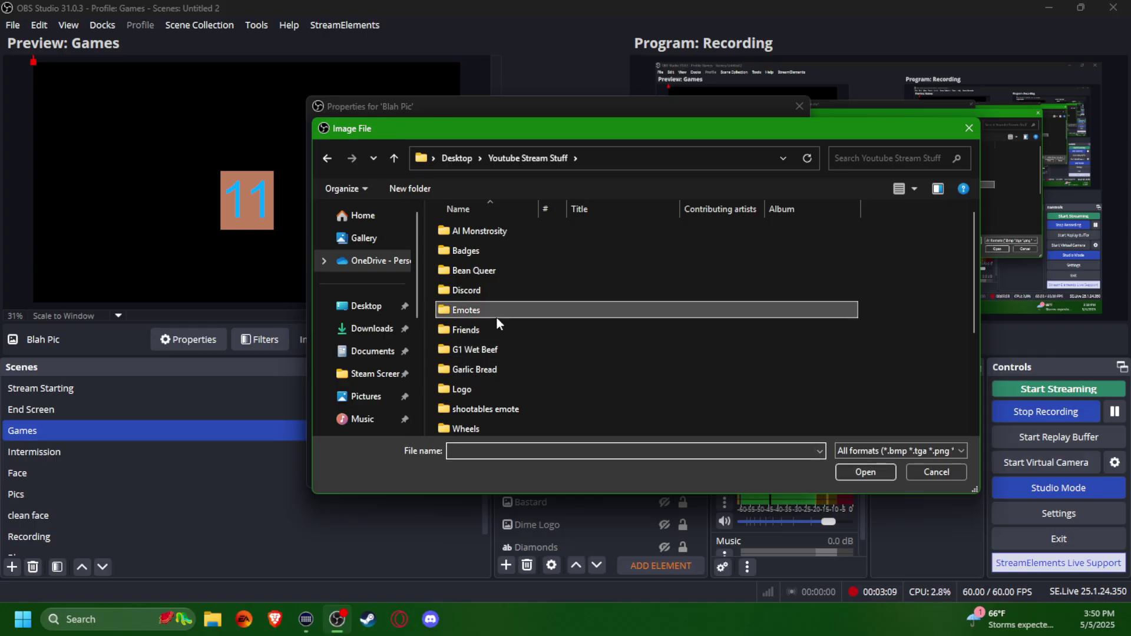
left_click(855, 474)
scroll(732, 357, "down", 5)
scroll(733, 357, "down", 15)
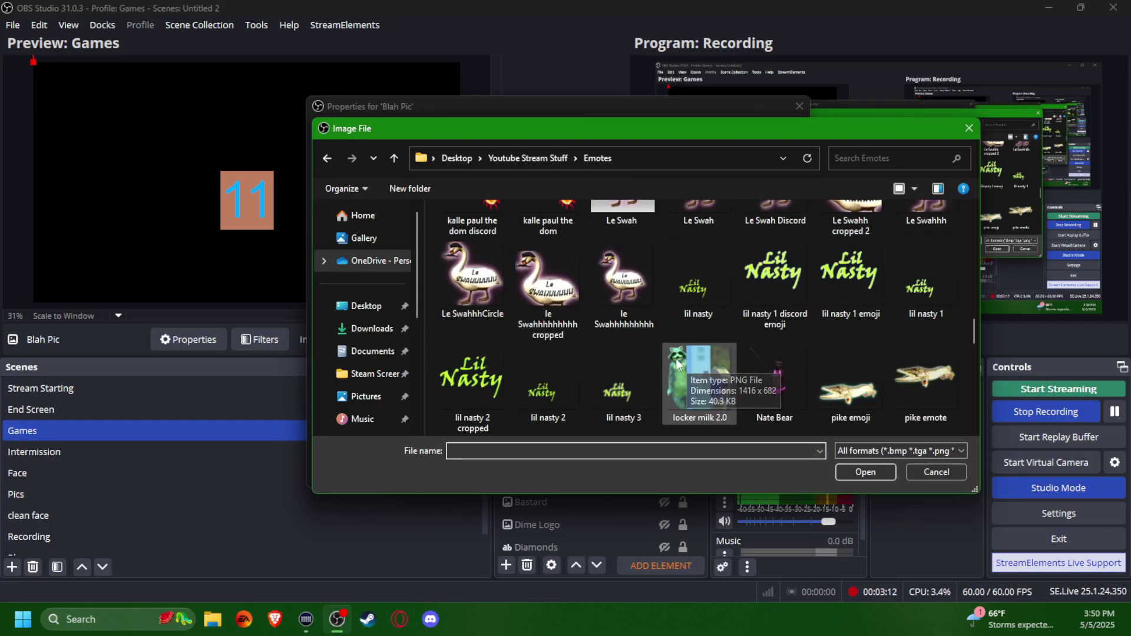
left_click(477, 381)
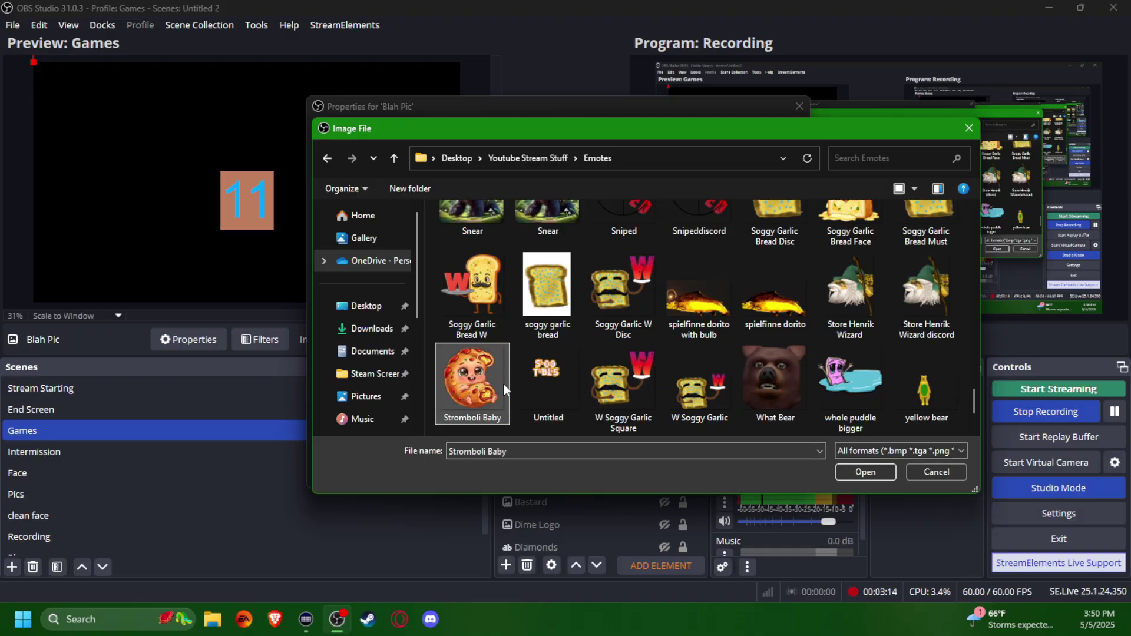
left_click(865, 471)
left_click(728, 467)
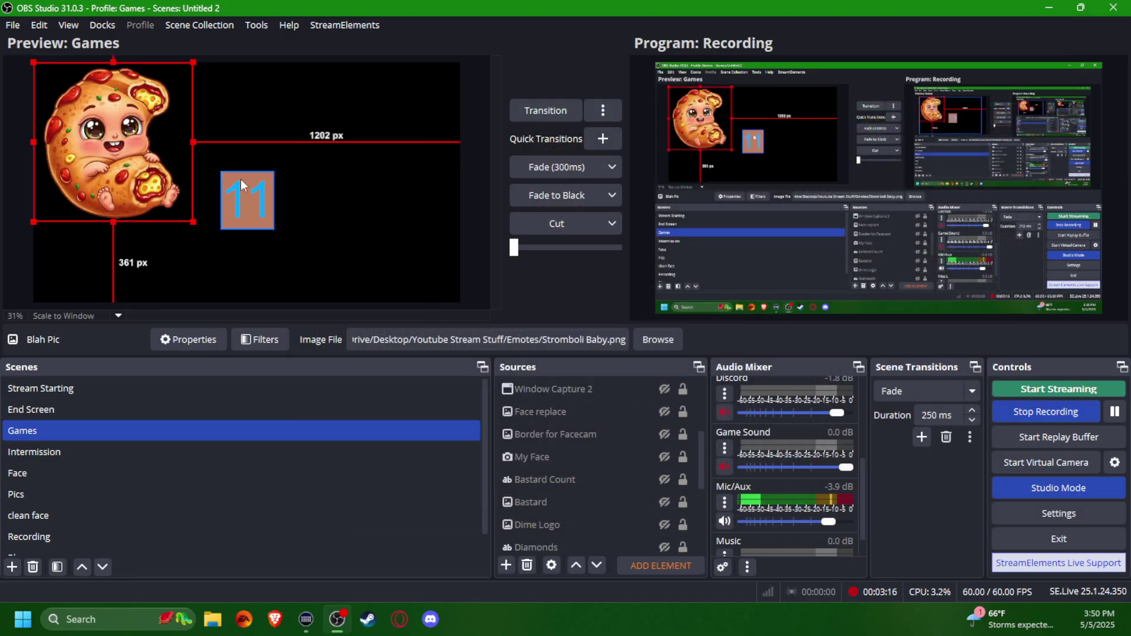
Shrink the Stromboli Baby picture to the counter text's height and place it just left of it, about 506 px from the left edge and 486 px from the top.
left_click_drag(33, 62, 137, 166)
mouse_move(152, 199)
left_mouse_down()
mouse_move(180, 213)
mouse_move(162, 207)
left_mouse_up()
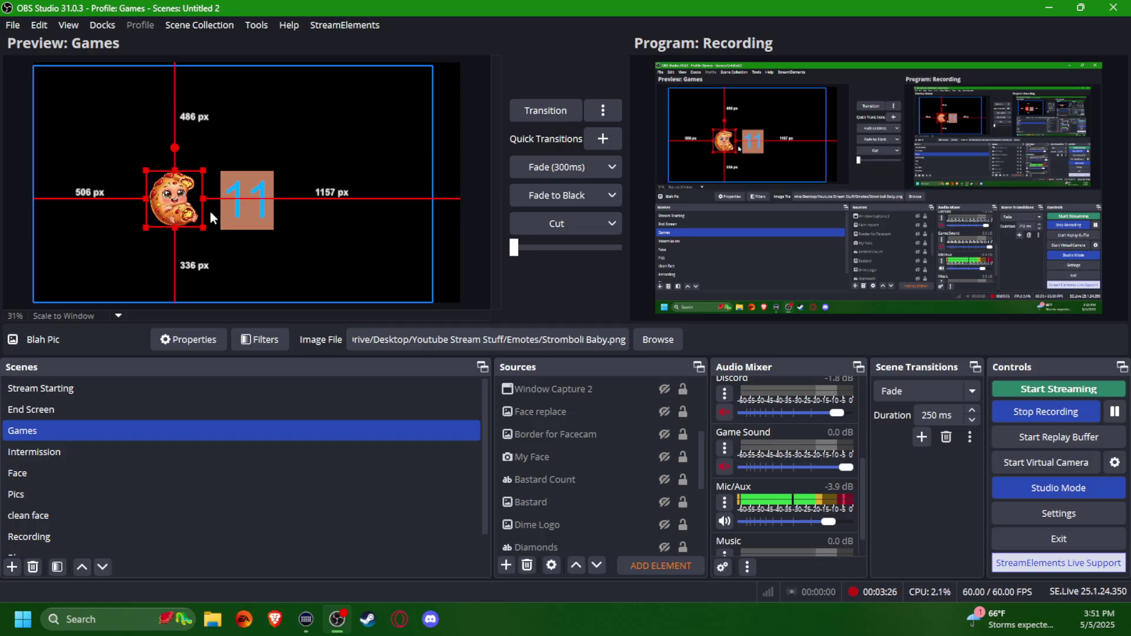
mouse_move(202, 201)
left_mouse_down()
mouse_move(177, 205)
mouse_move(203, 206)
left_mouse_up()
left_click(478, 288)
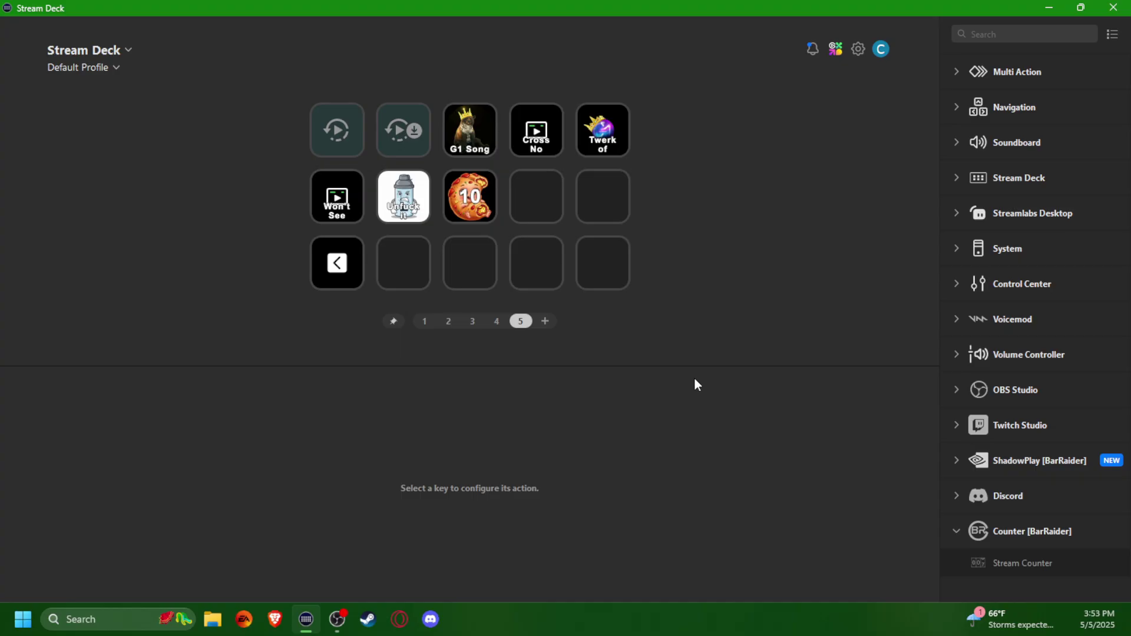
Set the initial value of the Stream Counter key to 25 in Stream Deck and switch back to OBS.
left_click(484, 216)
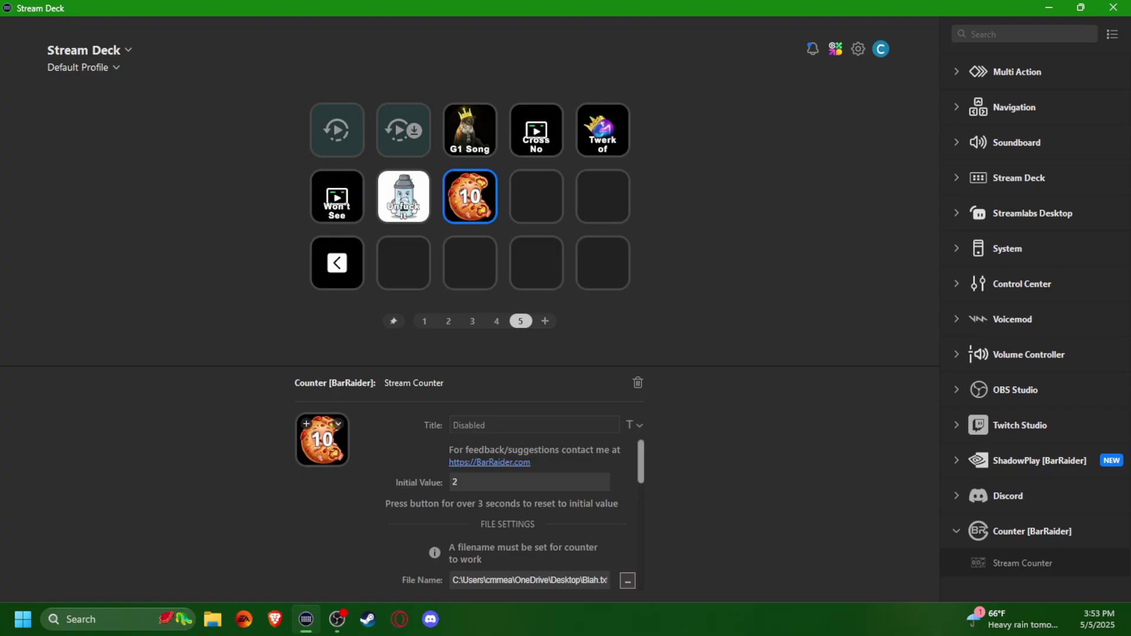
scroll(575, 482, "down", 2)
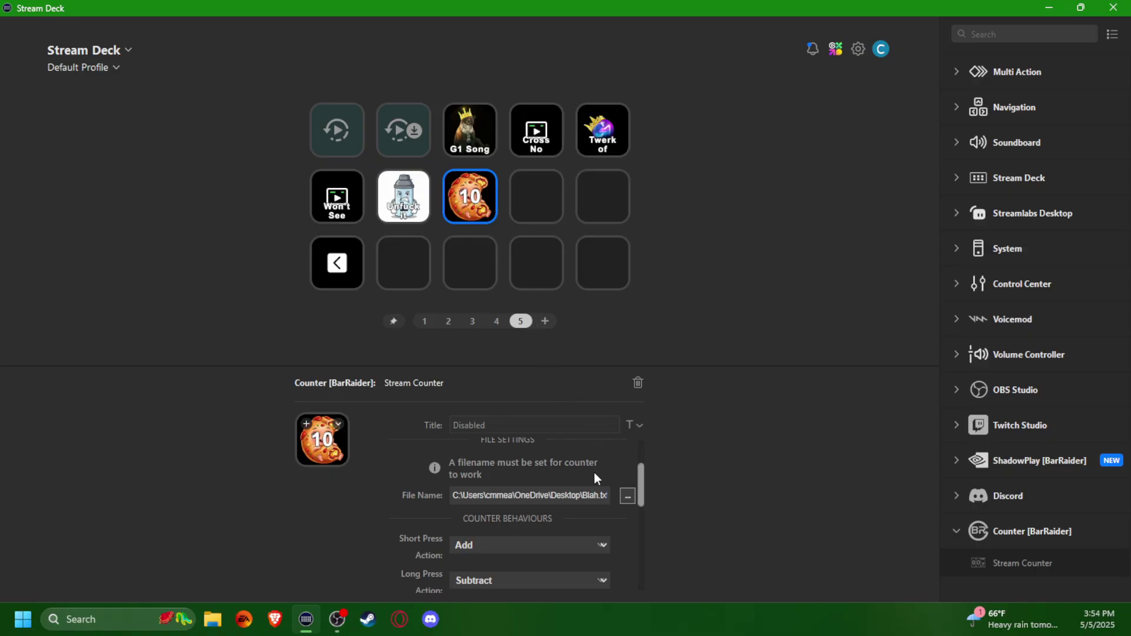
scroll(595, 477, "up", 2)
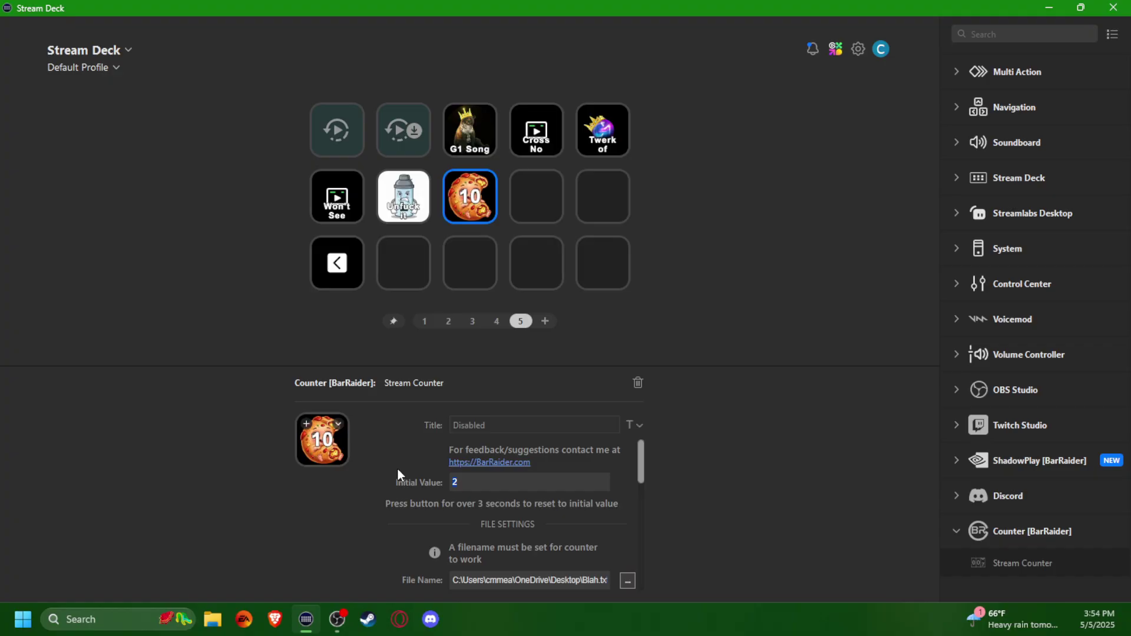
type("25")
left_click(1049, 8)
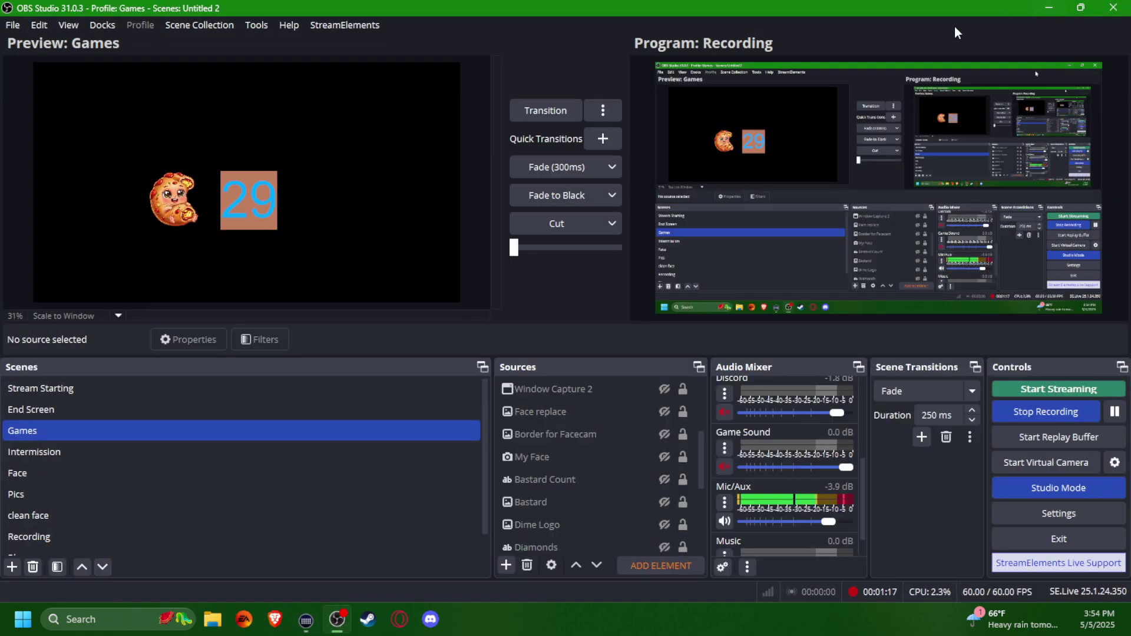
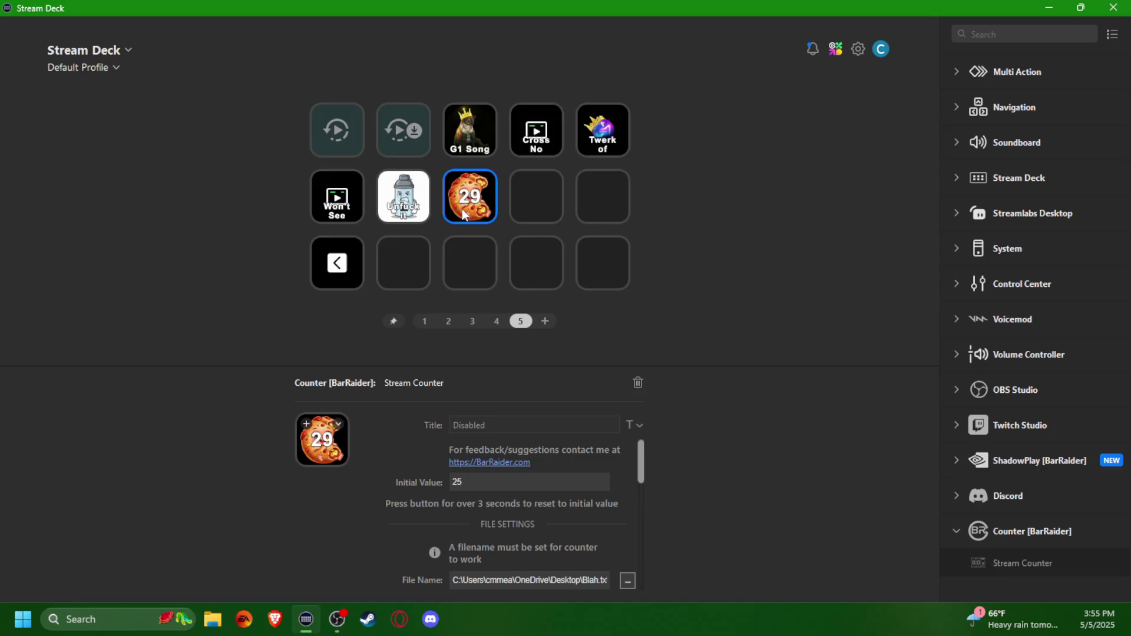
Delete the Stream Counter key from page 5 in Stream Deck and confirm the removal.
key("Delete")
left_click(596, 334)
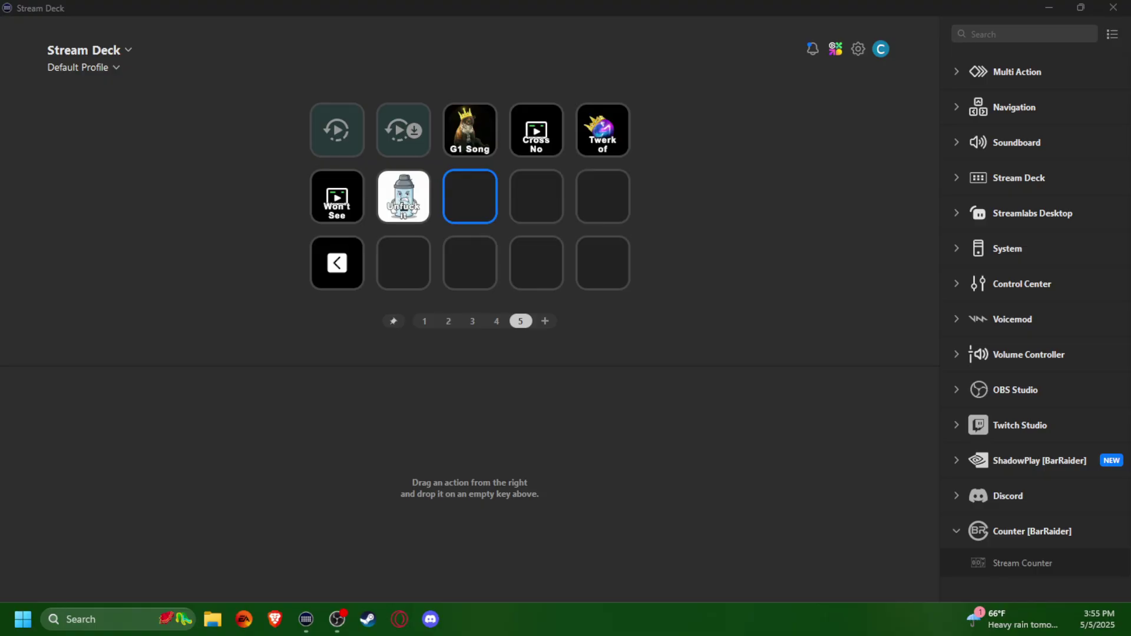
Switch to OBS and select the Blah text source in the Games scene.
key("alt+Tab")
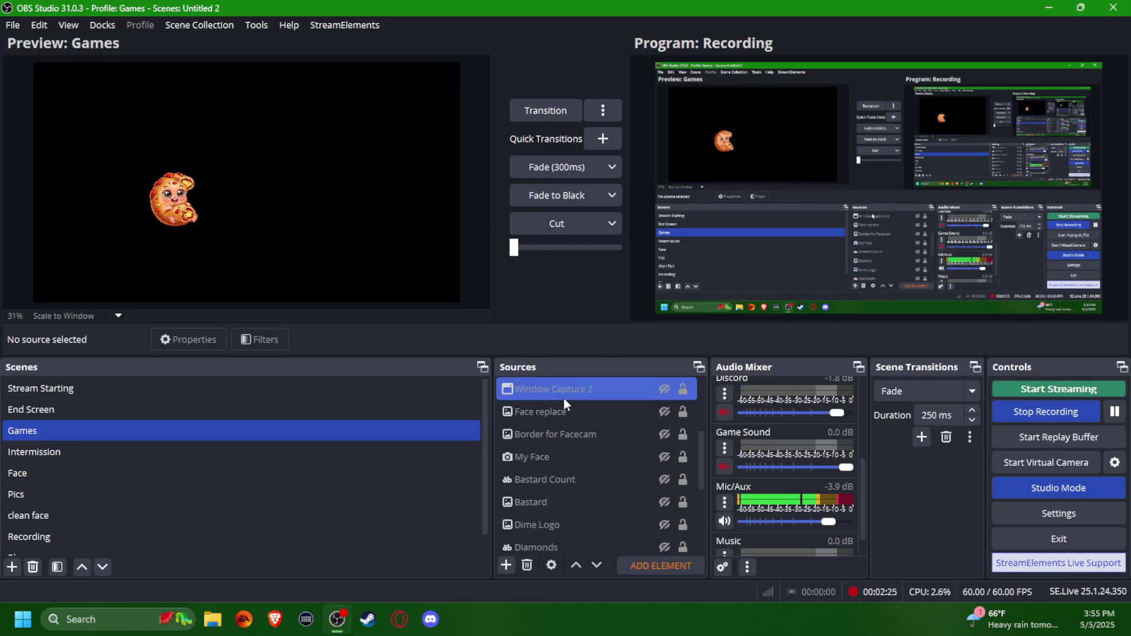
scroll(586, 506, "up", 1)
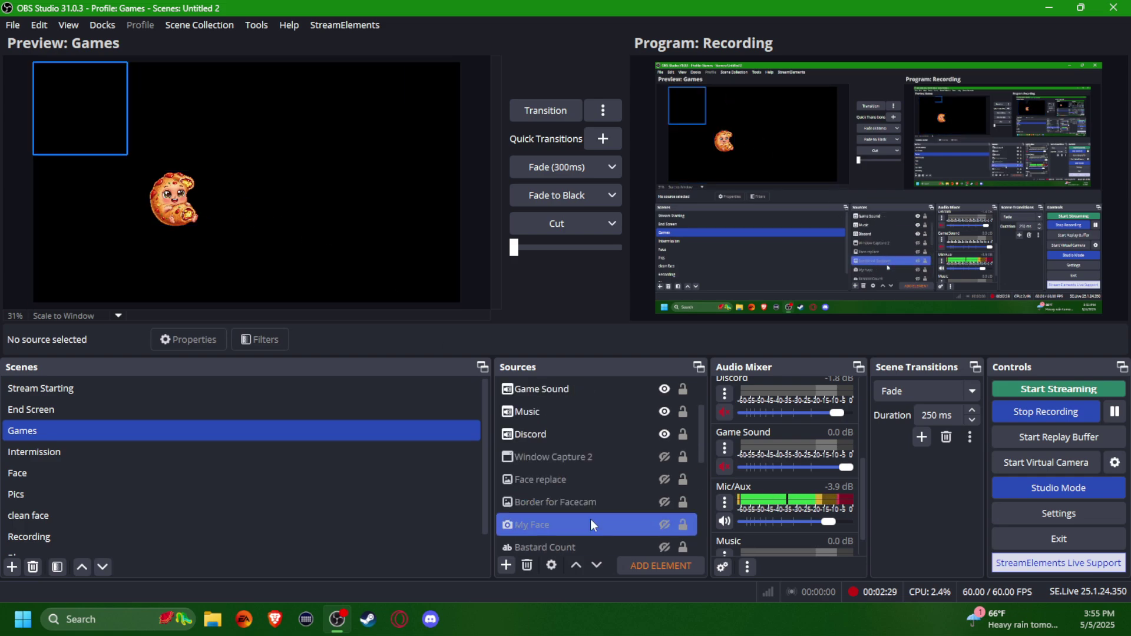
scroll(590, 518, "up", 2)
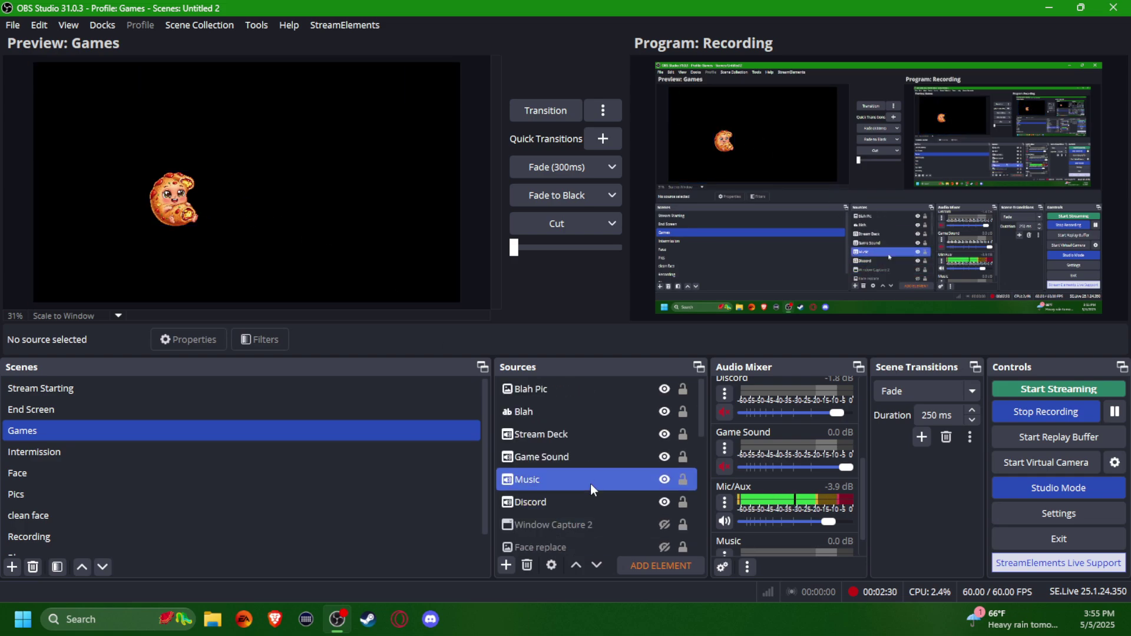
left_click(546, 415)
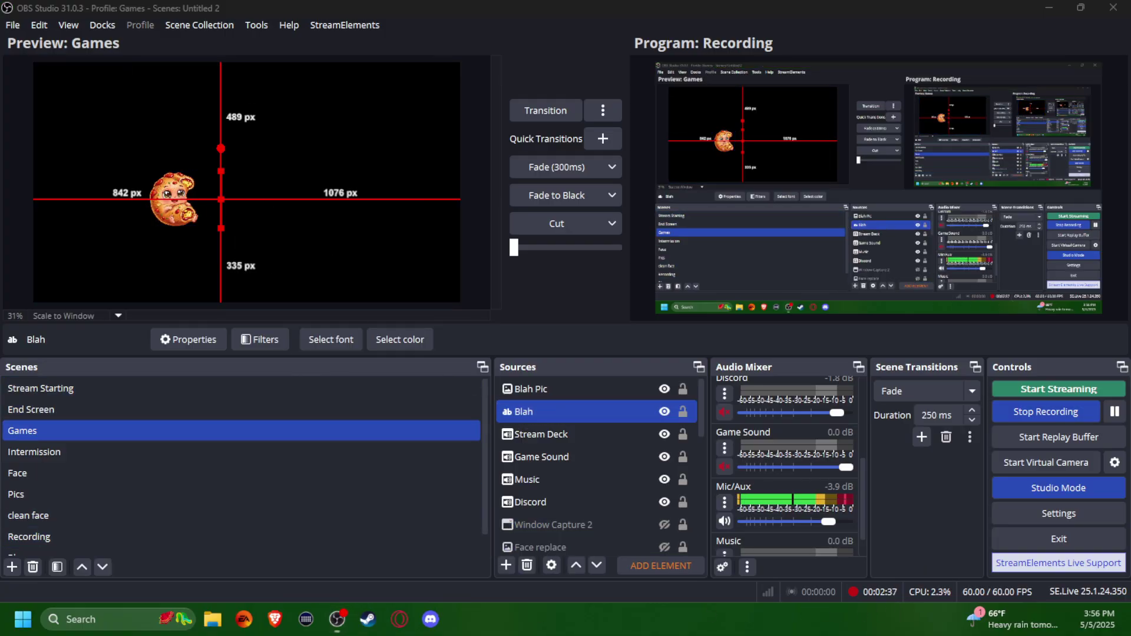
Switch to Stream Deck and place a new Stream Counter action on the empty third key of the second row.
key("alt+Tab")
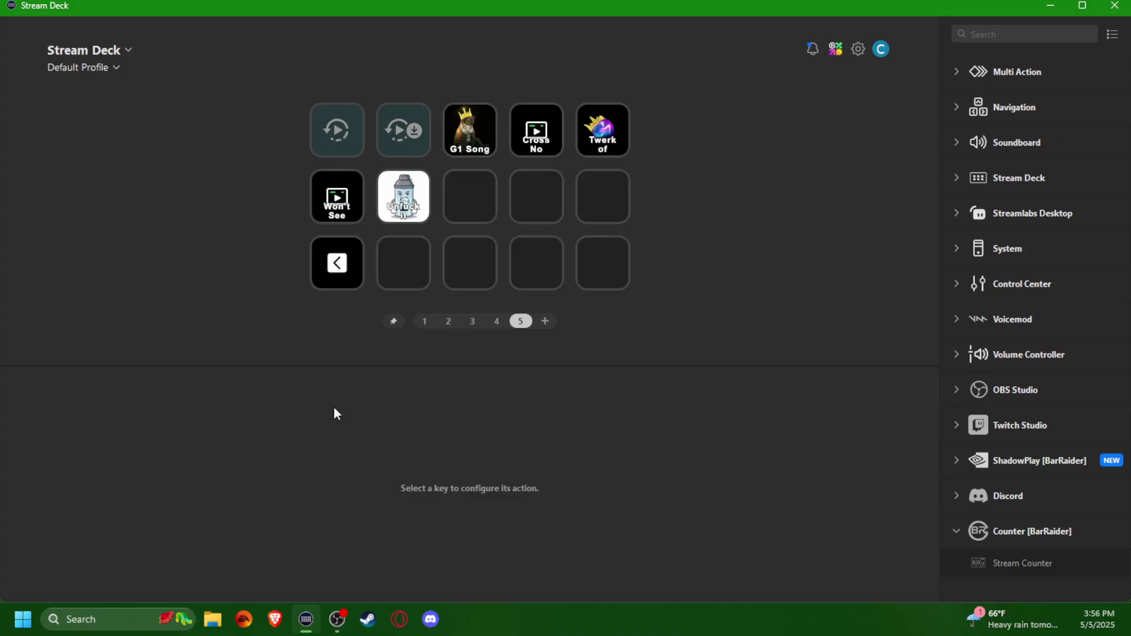
left_click(456, 212)
left_click_drag(1022, 559, 482, 178)
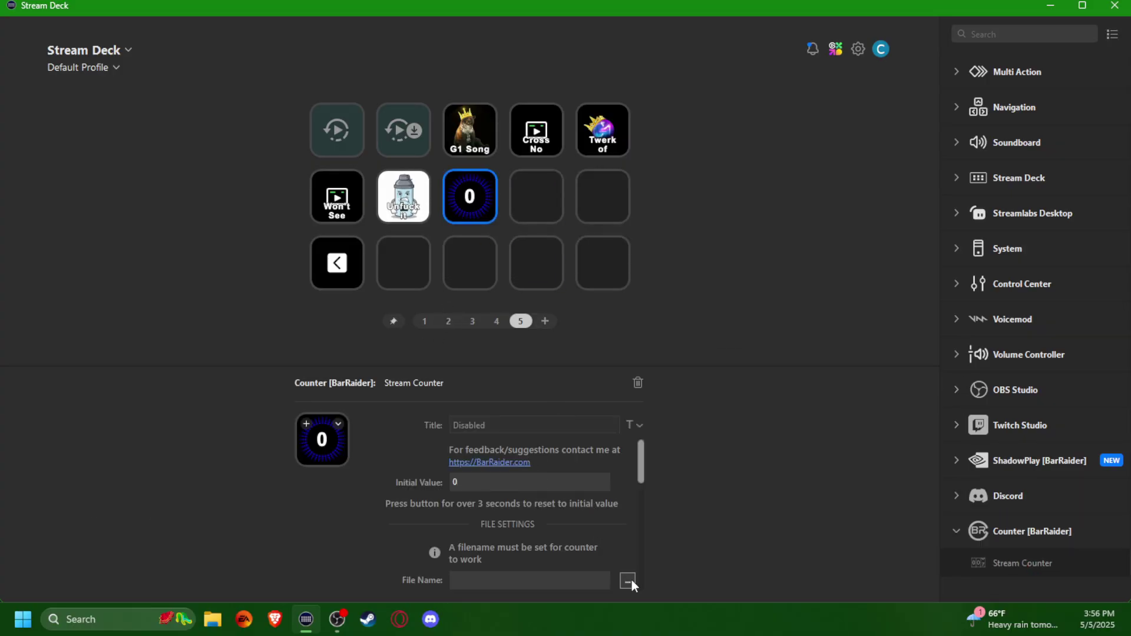
Set the new counter's file to the existing Blah.txt in the Desktop's Thumbs and Maps folder, accept replacing it, and switch back to OBS.
left_click(627, 580)
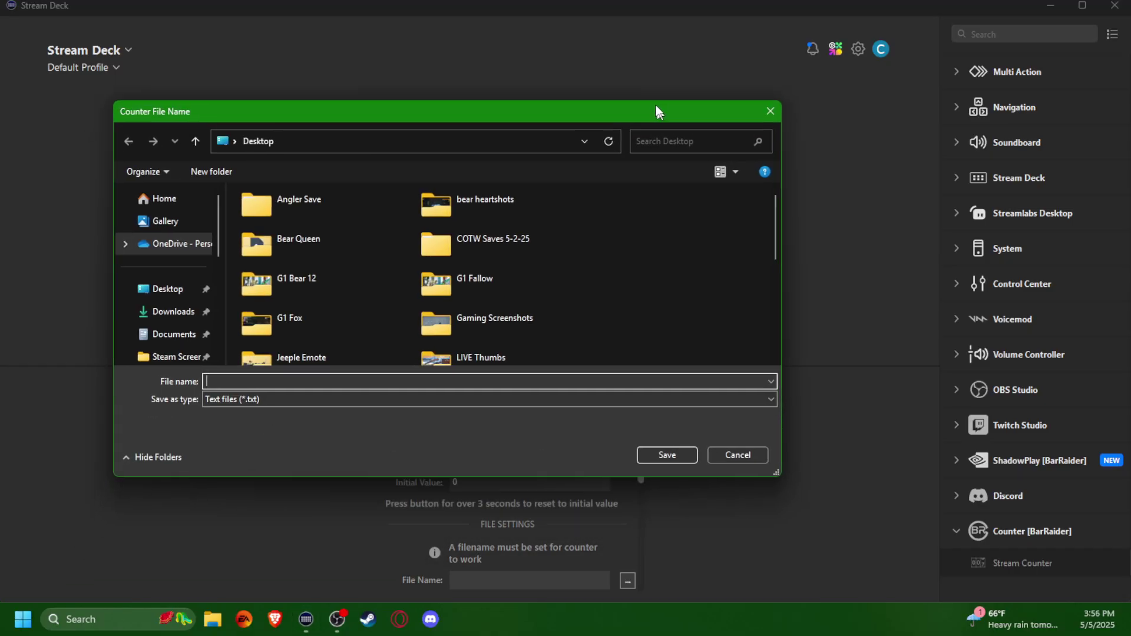
scroll(515, 246, "down", 5)
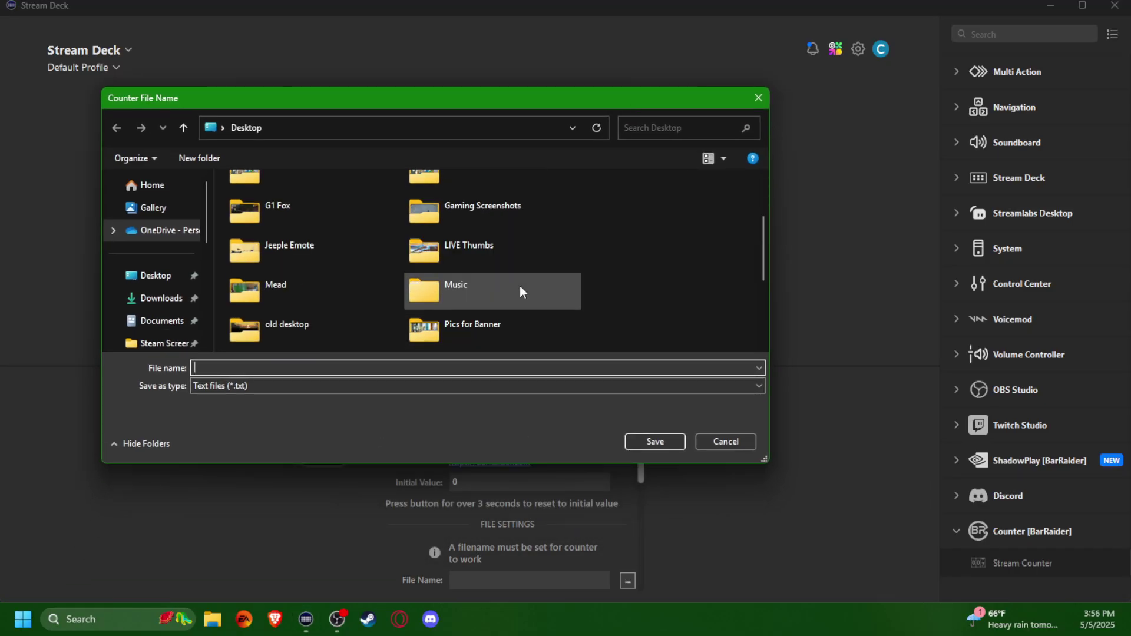
left_click(476, 321)
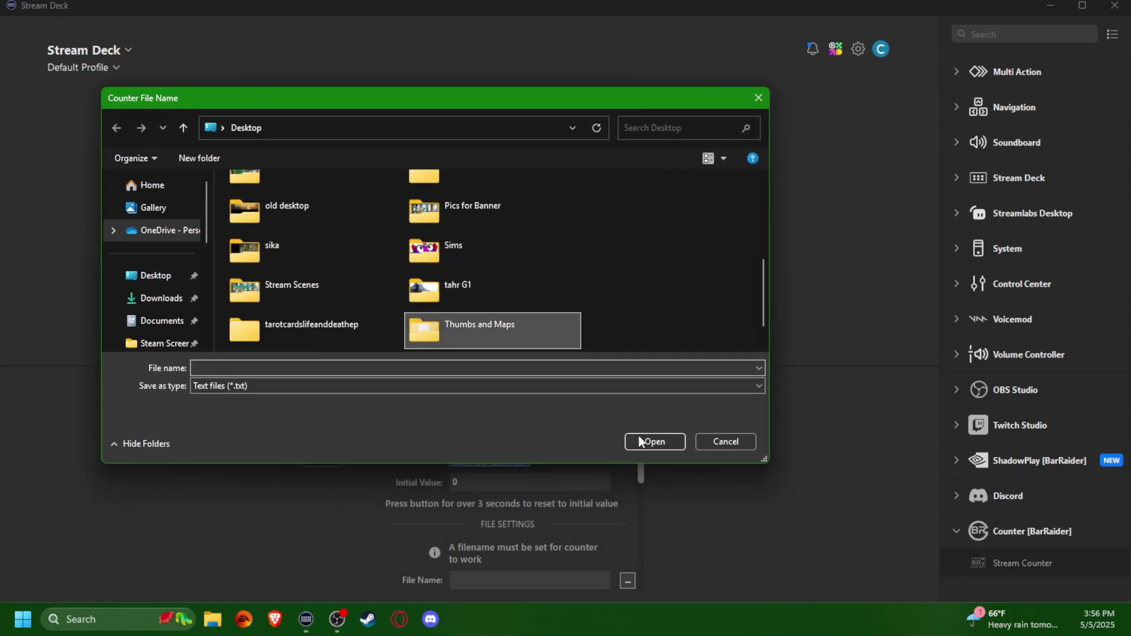
left_click(654, 441)
scroll(762, 259, "down", 3)
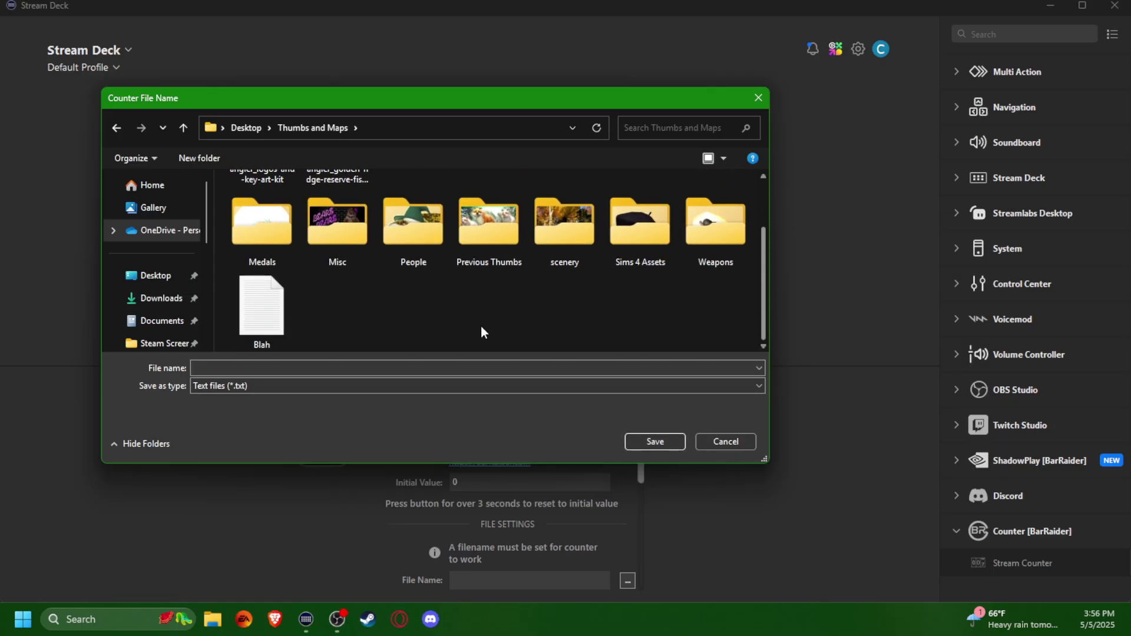
left_click(276, 316)
left_click(654, 441)
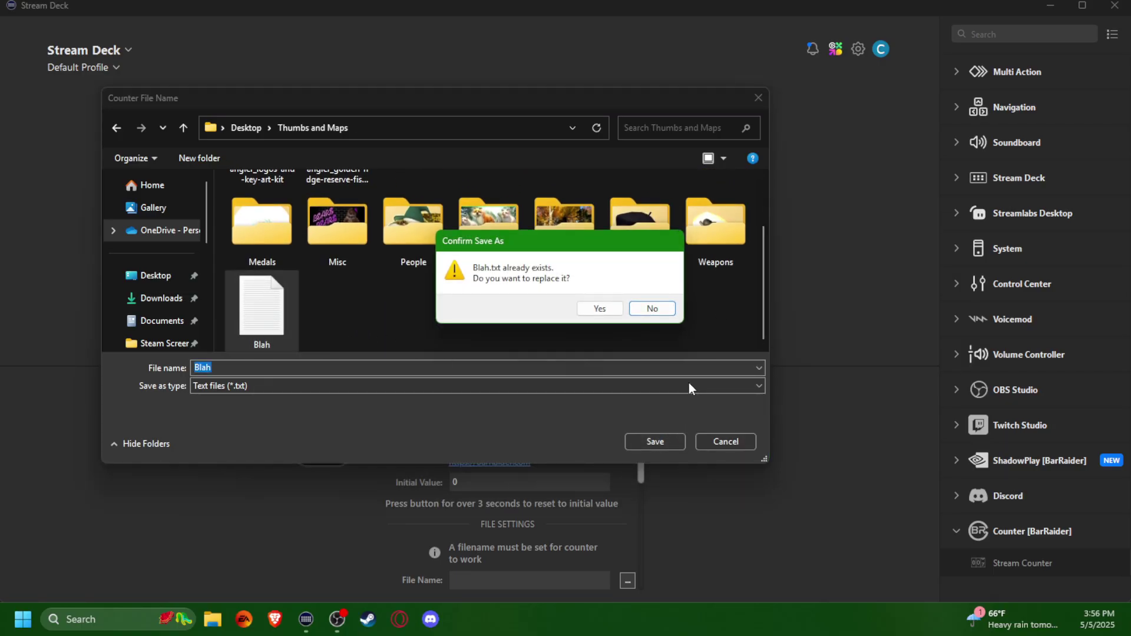
left_click(592, 308)
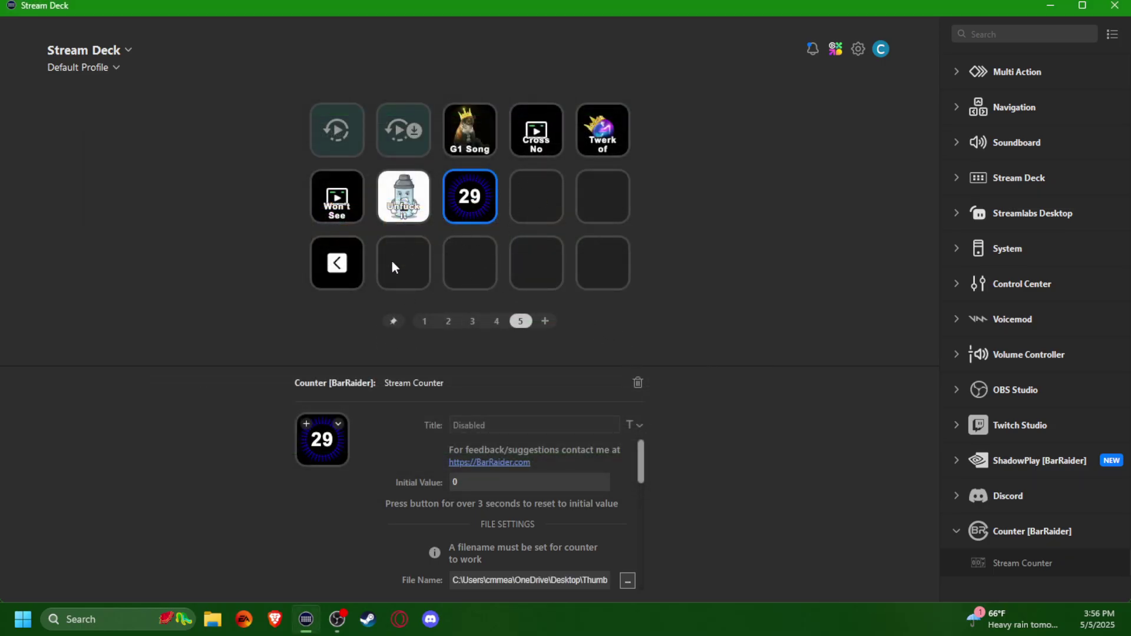
left_click(338, 423)
left_click(1050, 10)
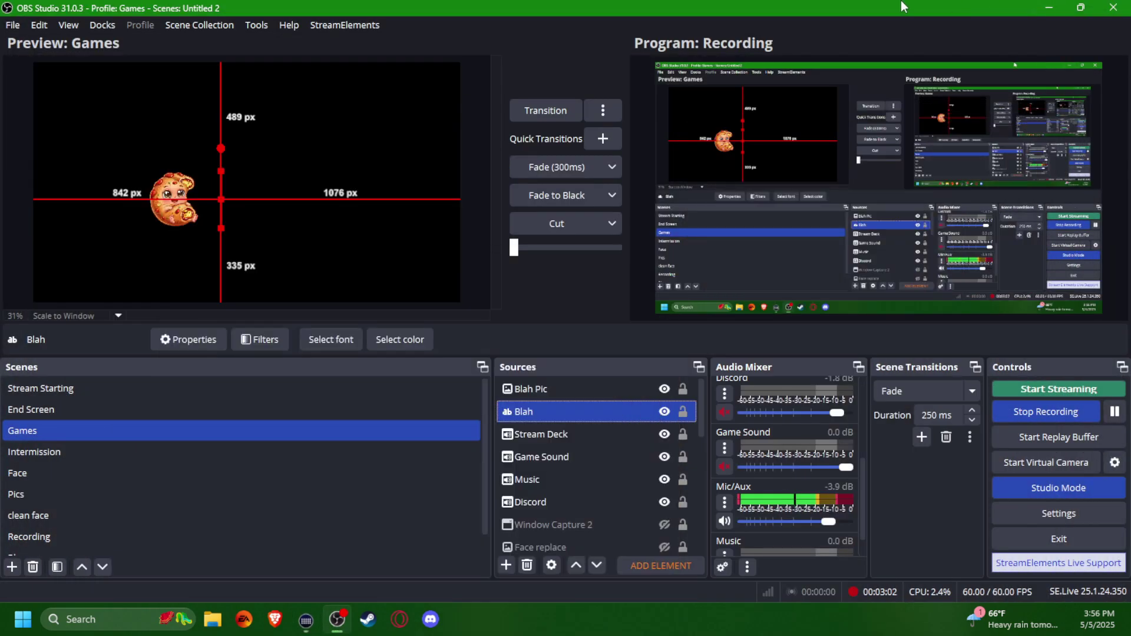
Set the Blah text source to read from the Blah text file in the Desktop's Thumbs and Maps folder, and switch to Stream Deck.
right_click(580, 413)
left_click(631, 480)
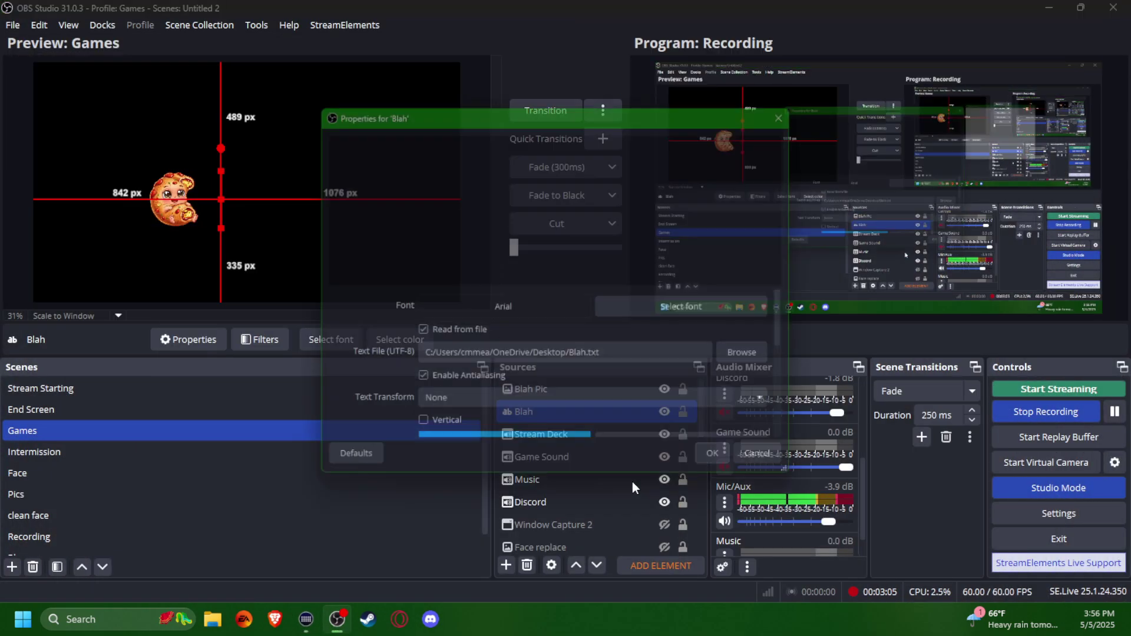
left_click(752, 358)
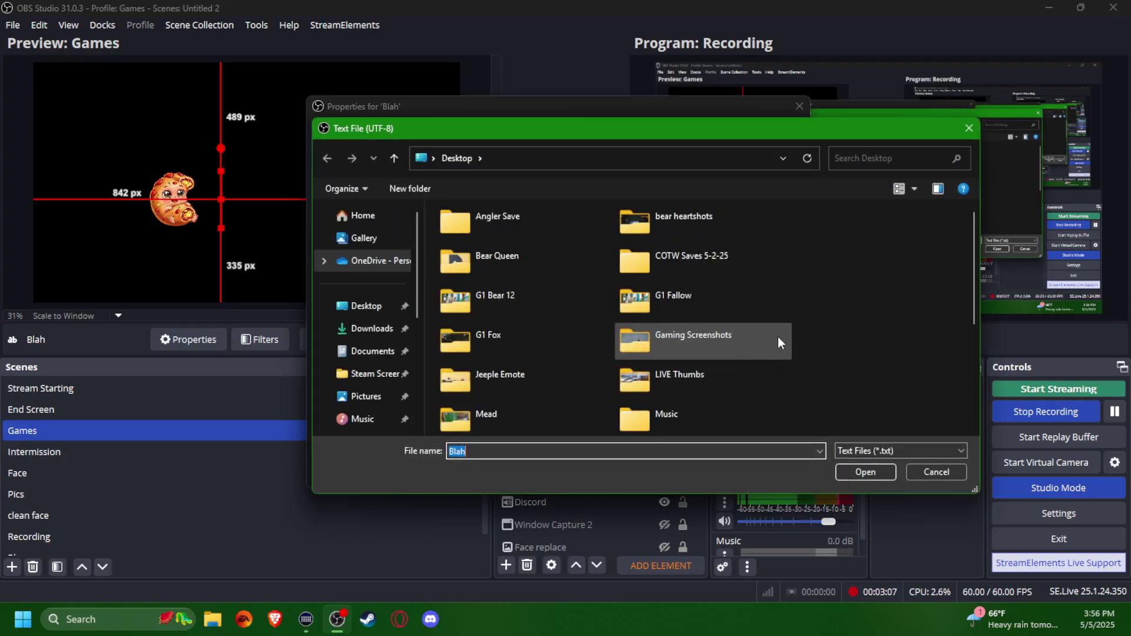
scroll(666, 324, "down", 2)
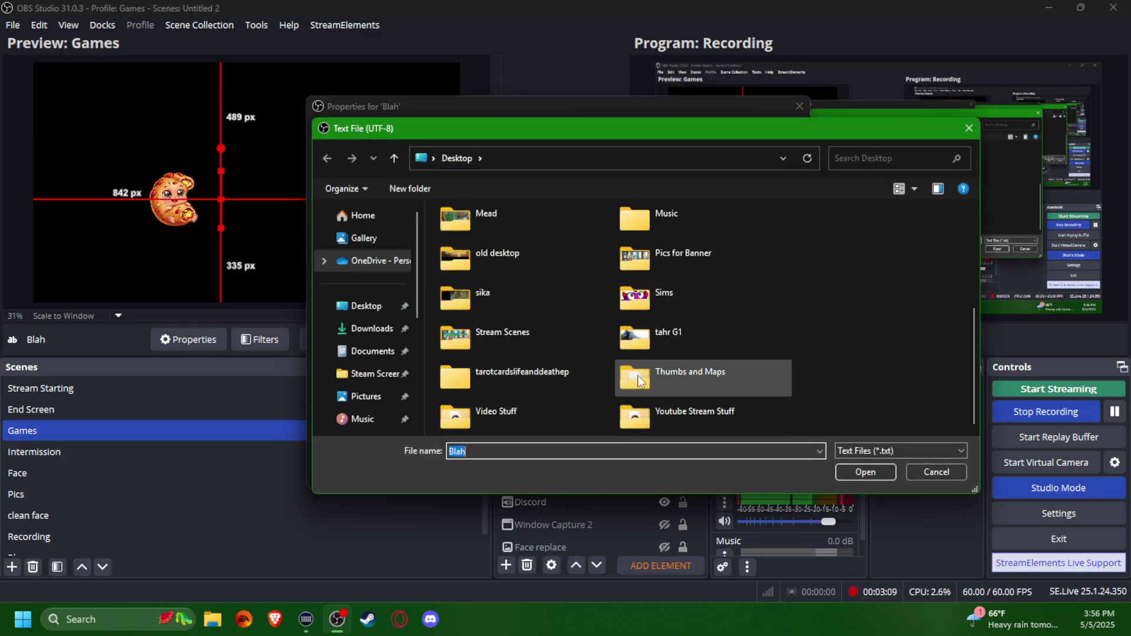
scroll(713, 383, "up", 2)
scroll(723, 335, "down", 2)
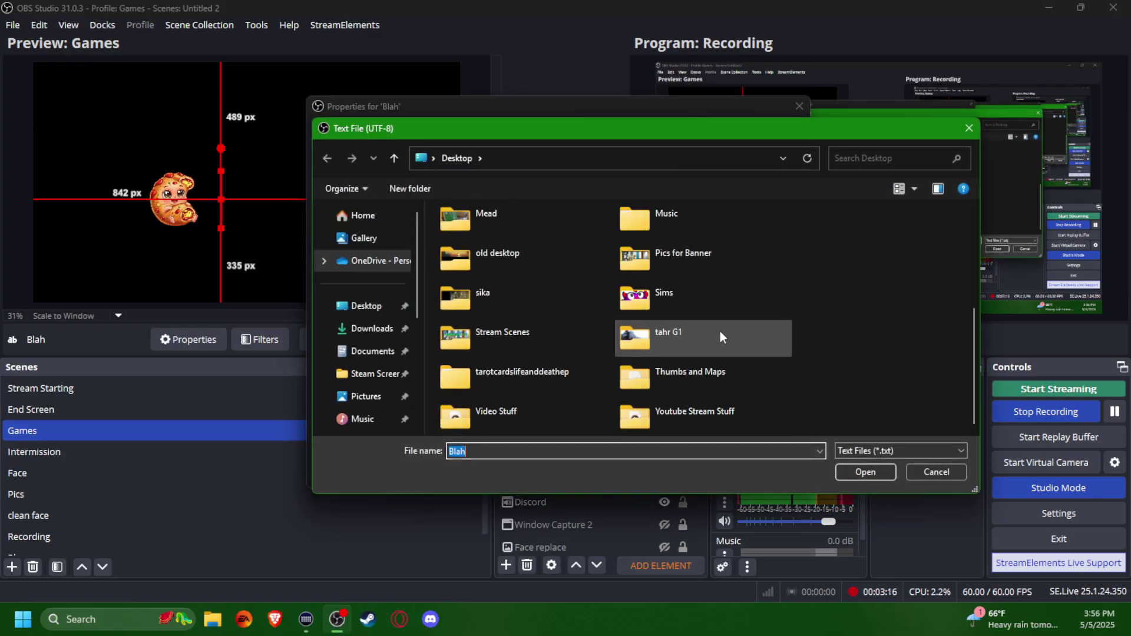
double_click(705, 373)
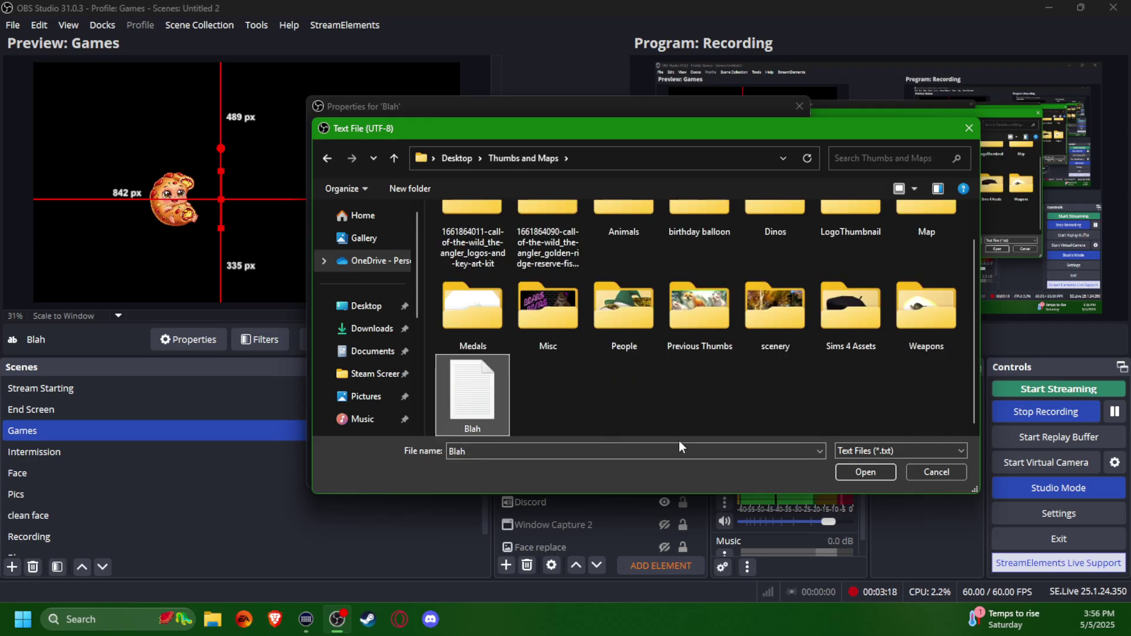
left_click(861, 473)
left_click(728, 469)
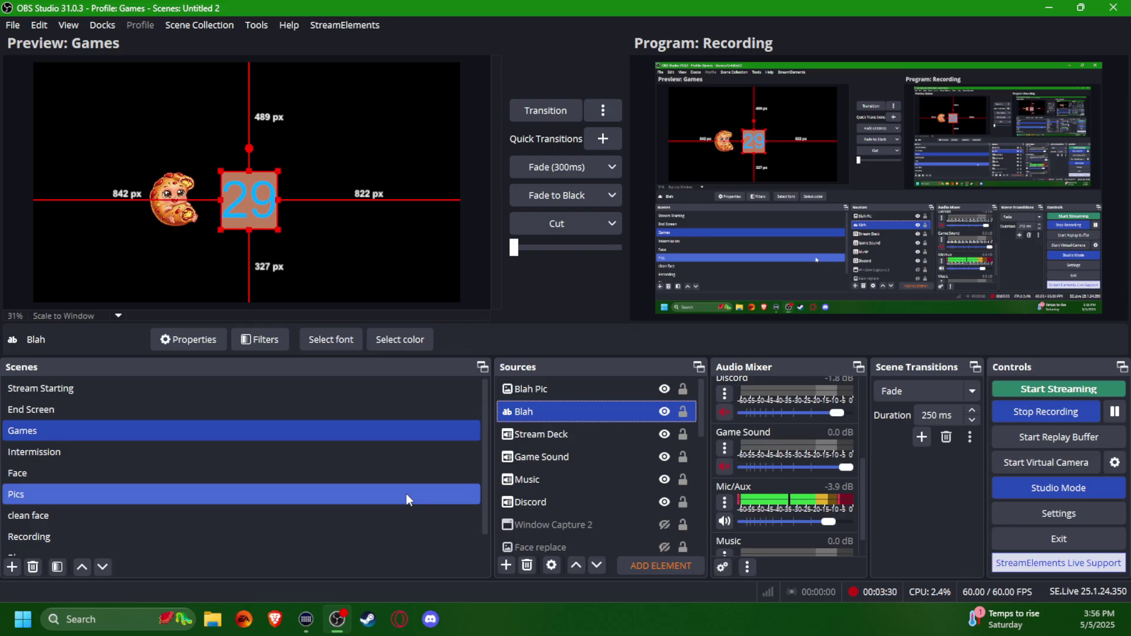
left_click(314, 617)
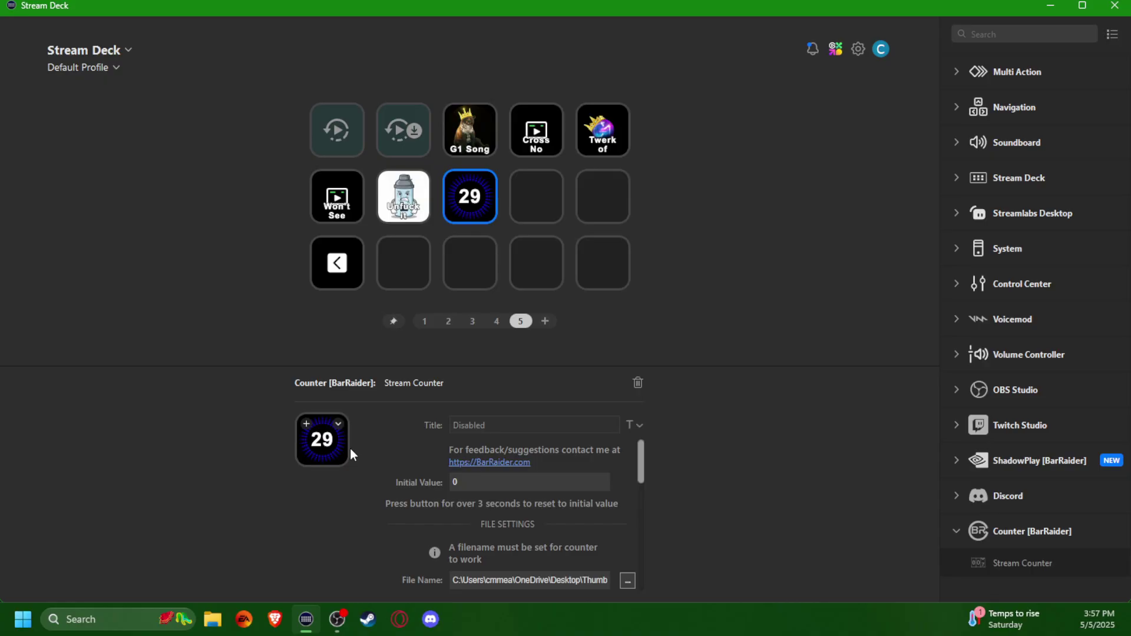